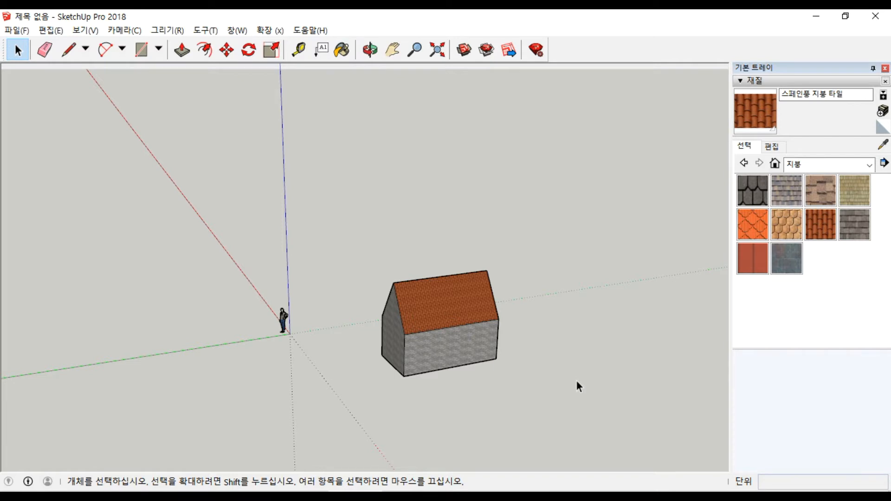
Switch to File Explorer and look through the furniture, vehicle and fixture models in the 소스 folder.
key("alt+Tab")
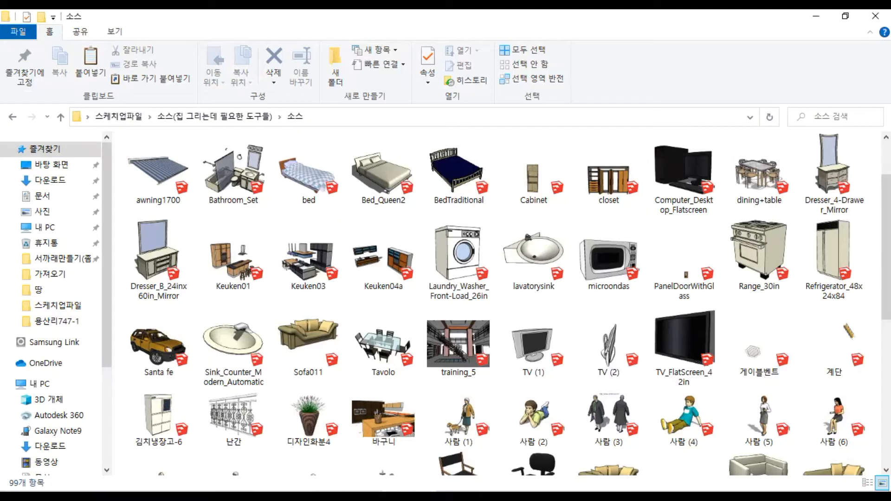
scroll(298, 263, "down", 10)
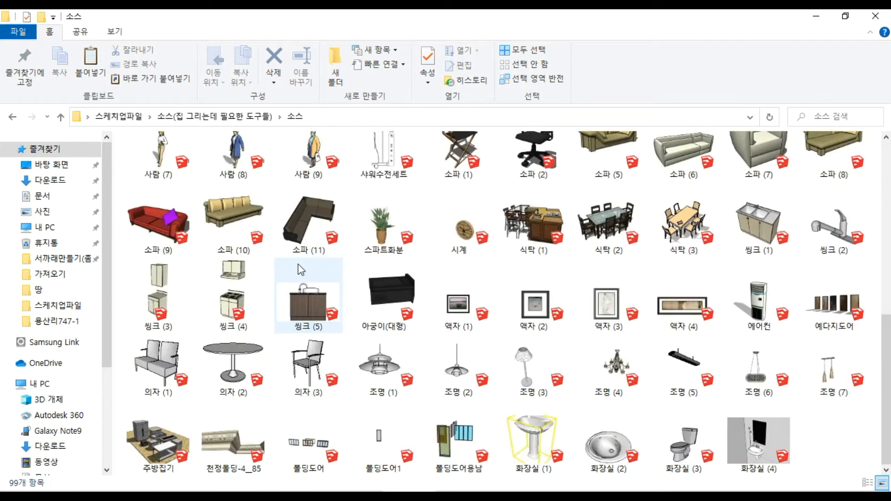
scroll(298, 263, "up", 15)
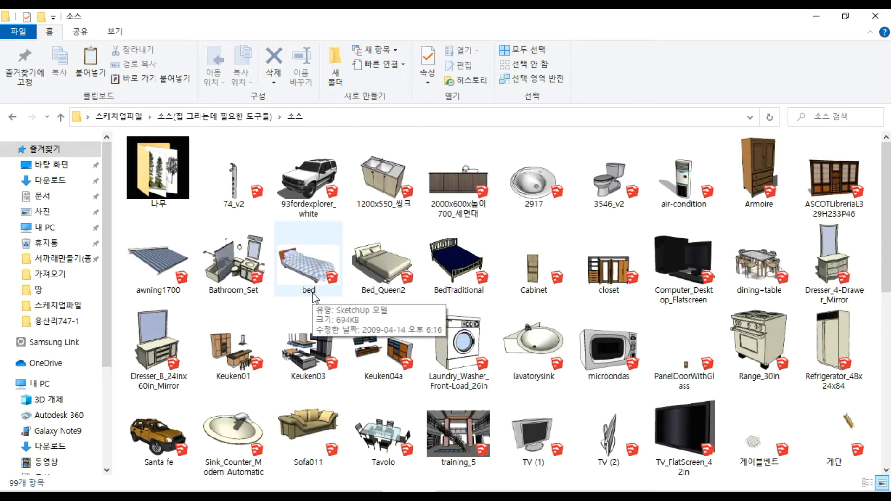
Open the Santa fe model from the 소스 folder in its own SketchUp window and inspect the car from the front.
left_click(162, 431)
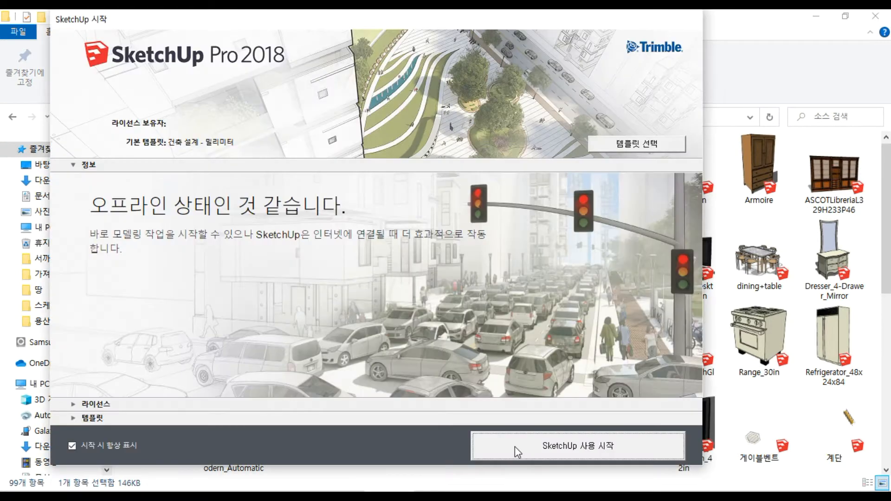
left_click(514, 446)
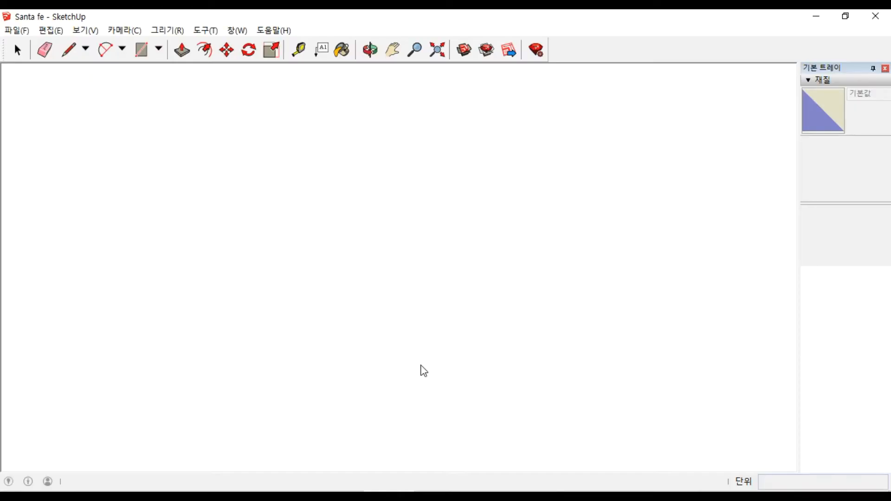
scroll(380, 280, "down", 10)
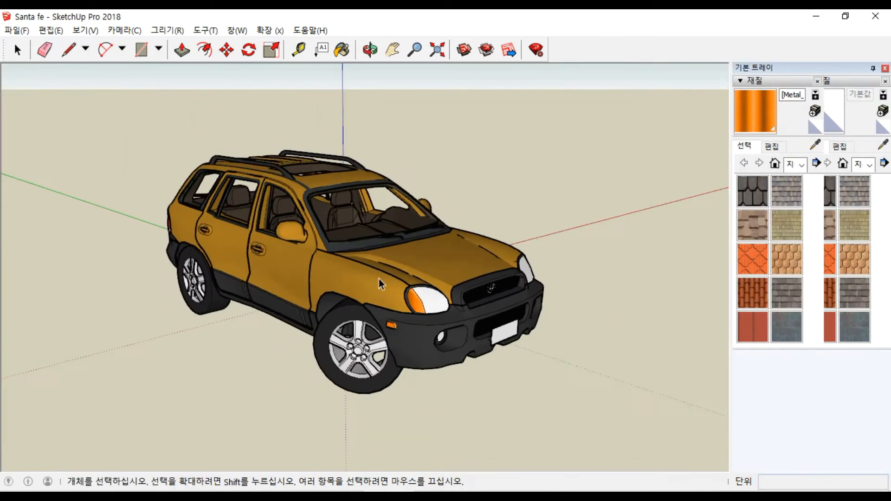
middle_click_drag(379, 282, 275, 279)
scroll(351, 273, "up", 5)
scroll(352, 274, "up", 2)
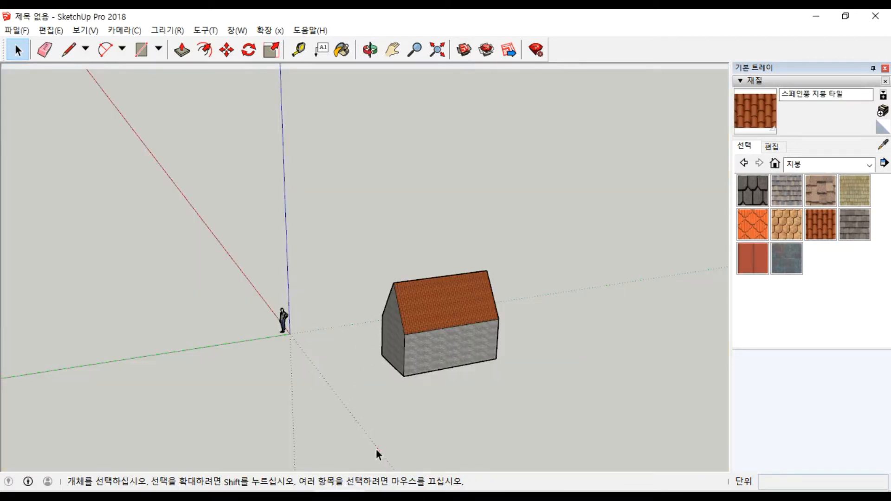
Switch between the house model and the Santa fe model, and minimize both SketchUp windows.
mouse_move(390, 495)
left_click(486, 454)
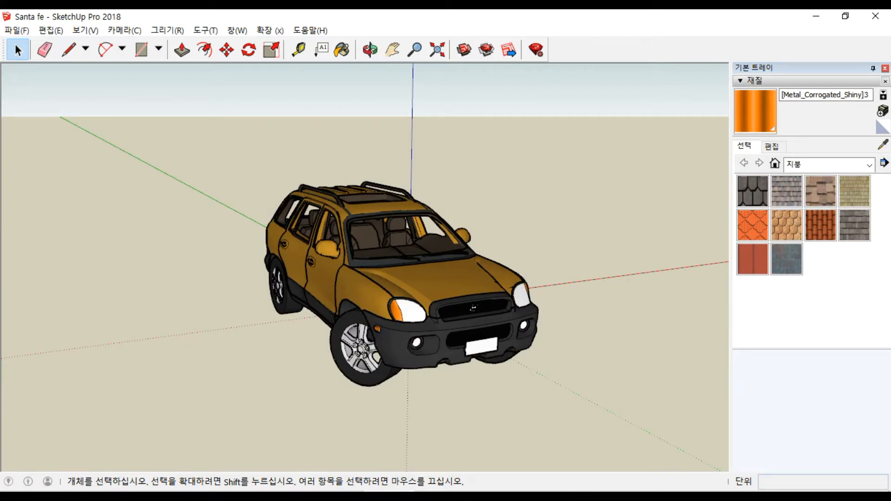
left_click(339, 494)
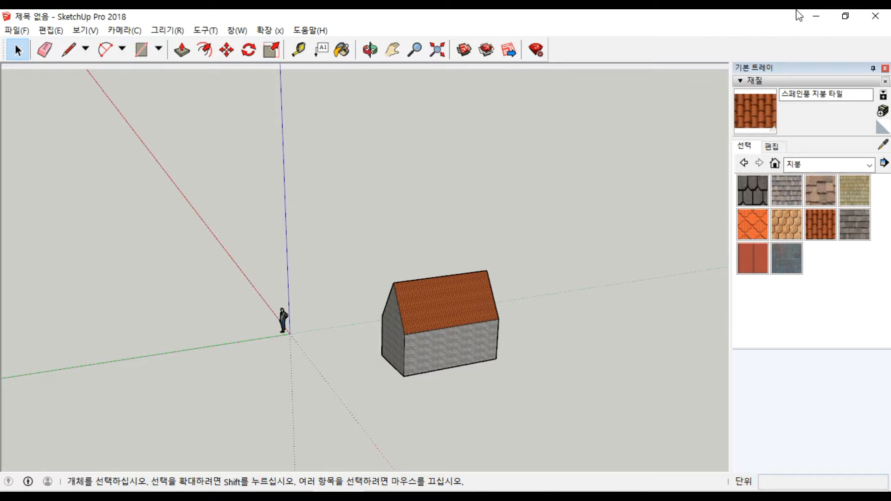
left_click(816, 16)
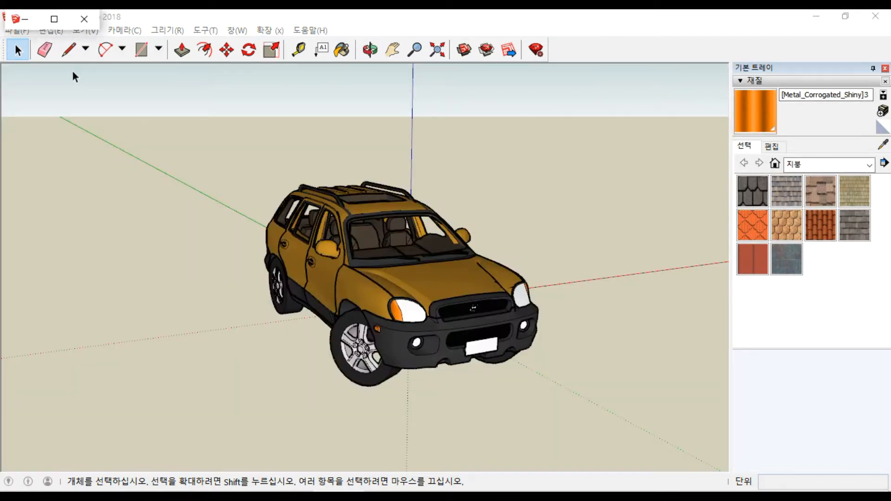
left_click(816, 16)
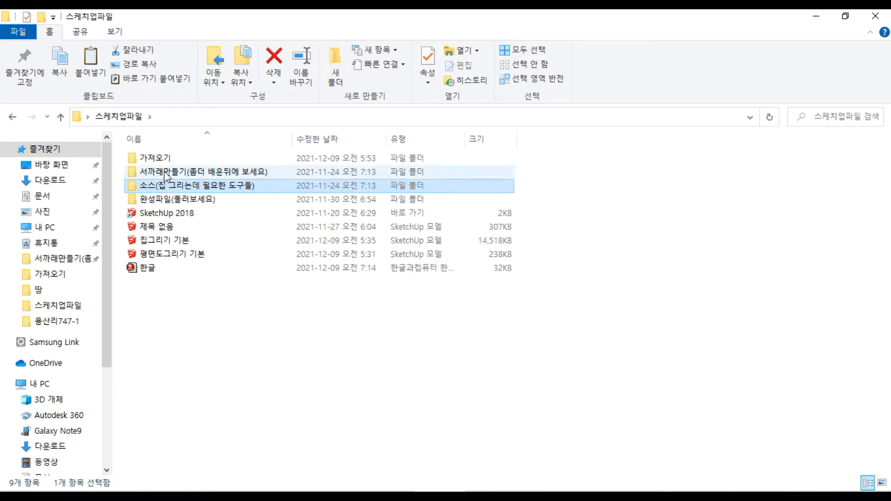
Open the 가져오기 folder inside 스케치업파일 in File Explorer, alongside the SketchUp window with the house model.
double_click(155, 160)
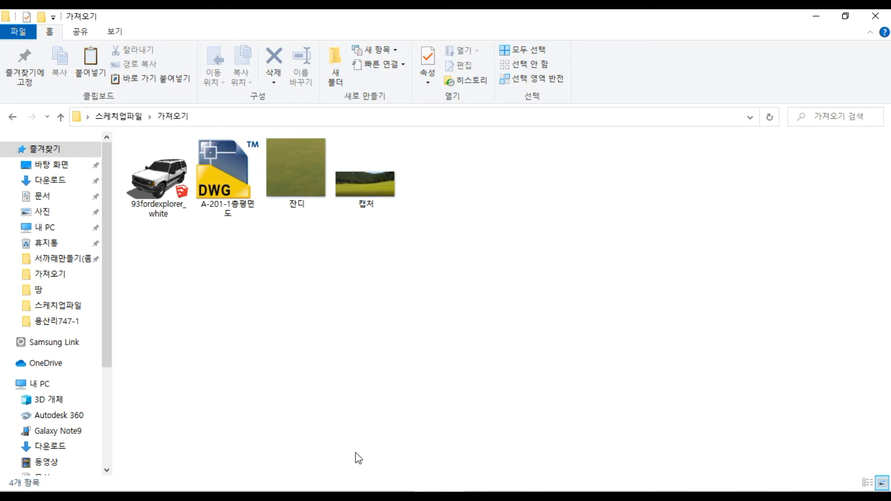
mouse_move(340, 495)
left_click(340, 453)
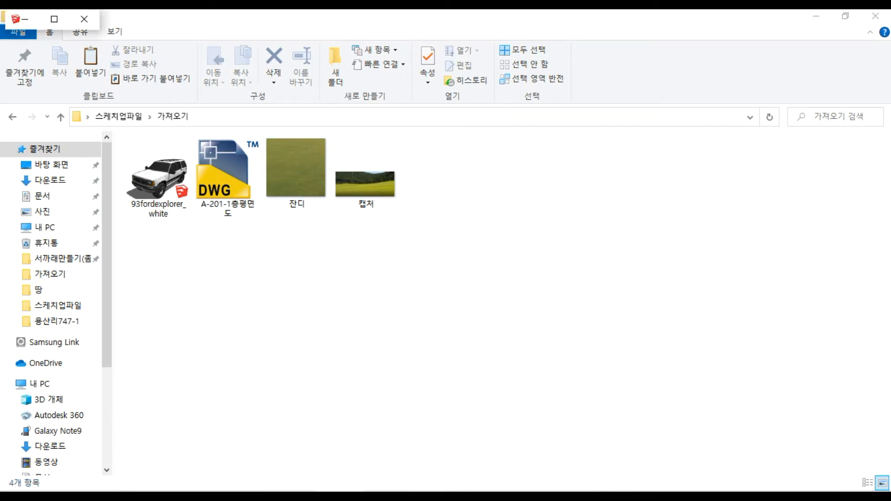
left_click(160, 202)
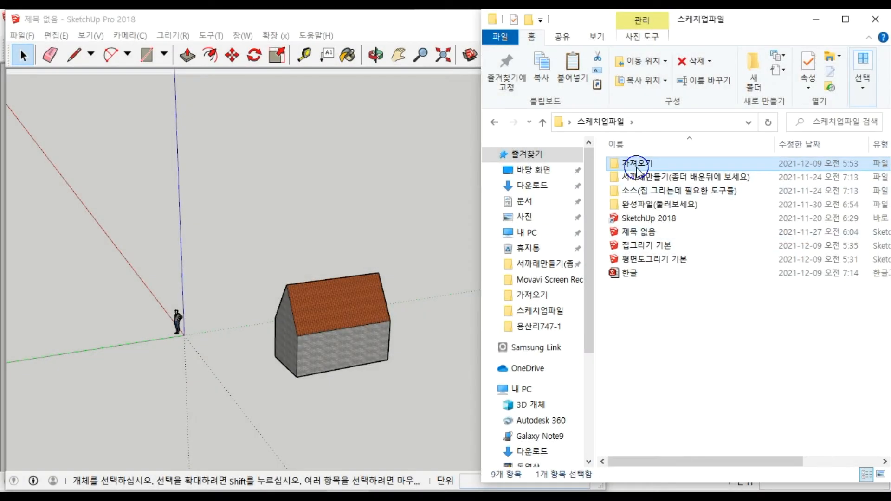
double_click(637, 167)
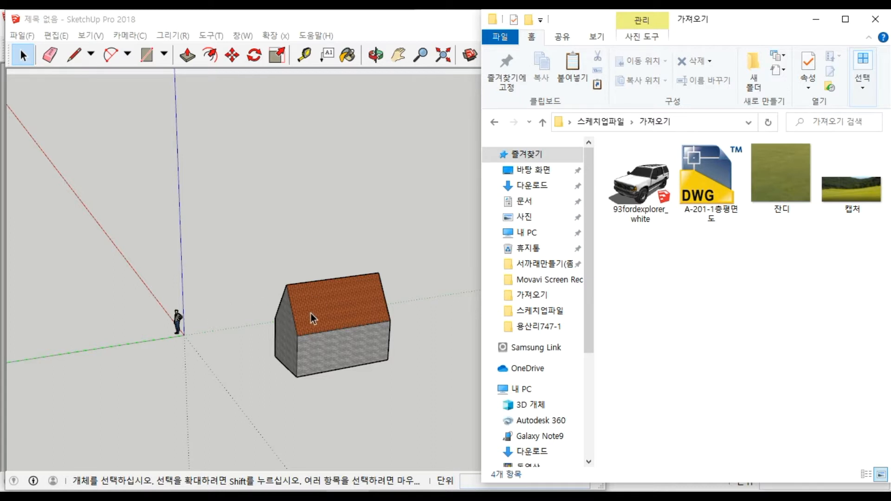
Start a file import into the house model, browse to 스케치업파일 > 가져오기 and set the file type to SketchUp (*.skp).
left_click(21, 38)
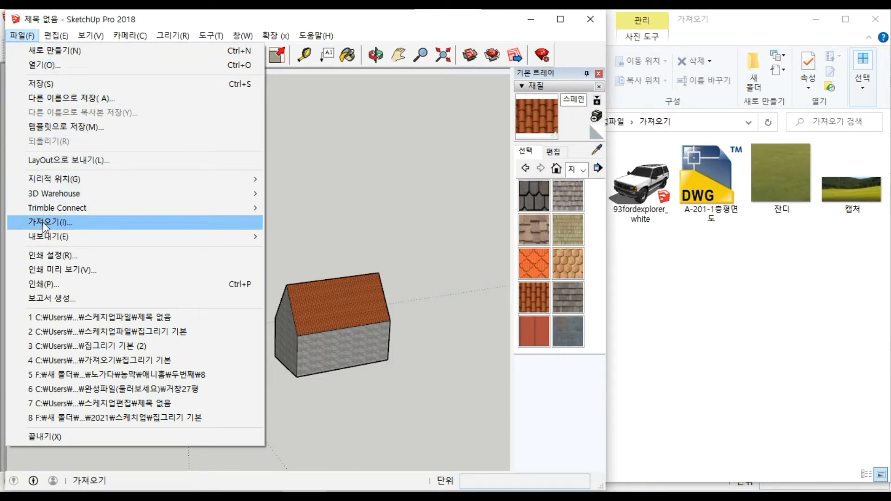
left_click(42, 223)
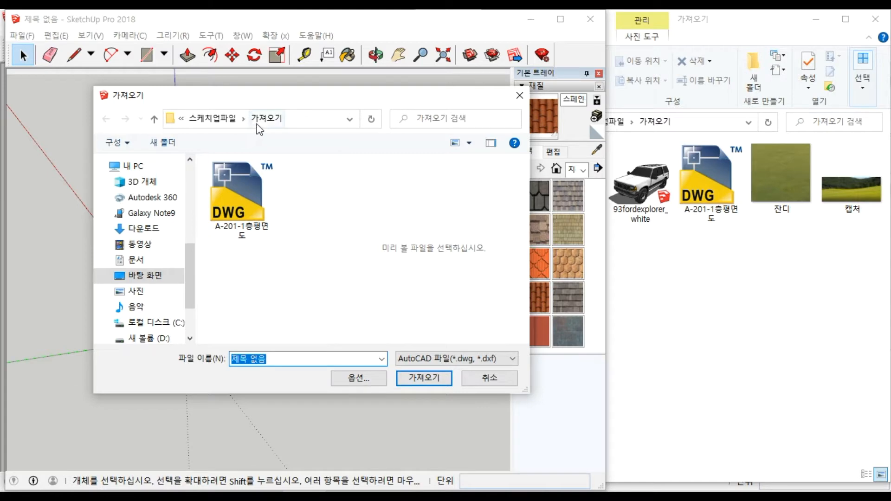
left_click(214, 118)
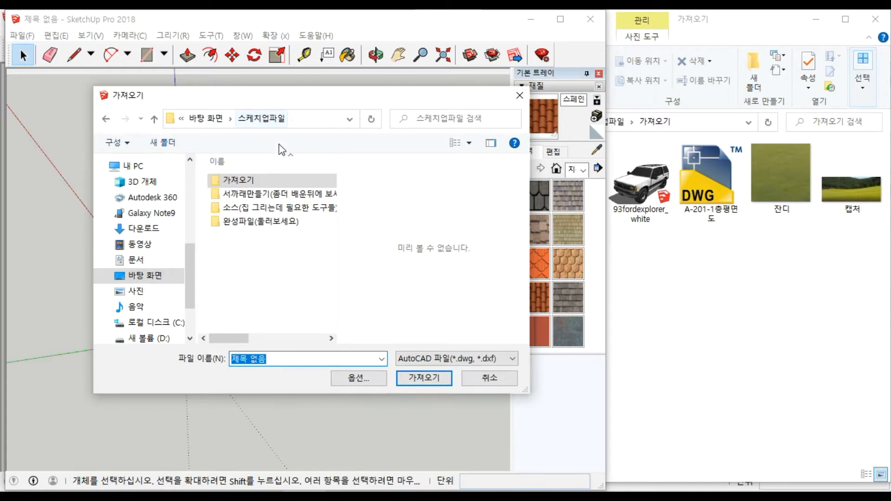
double_click(239, 181)
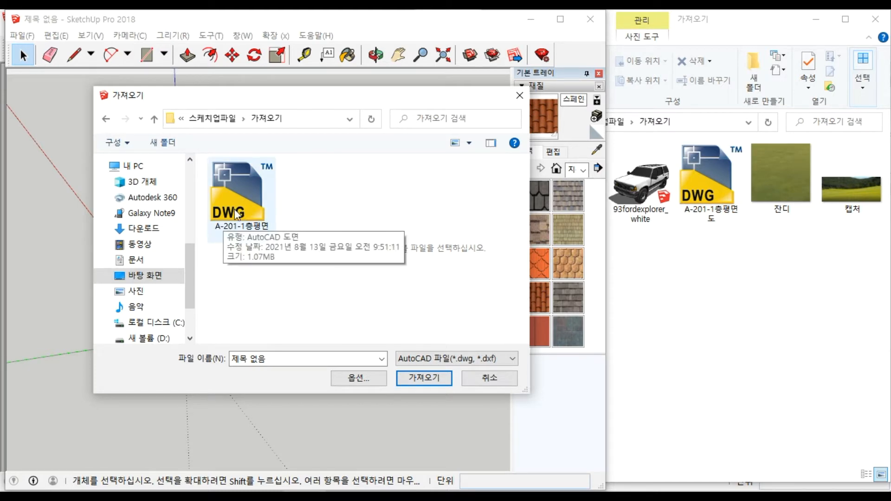
left_click(425, 364)
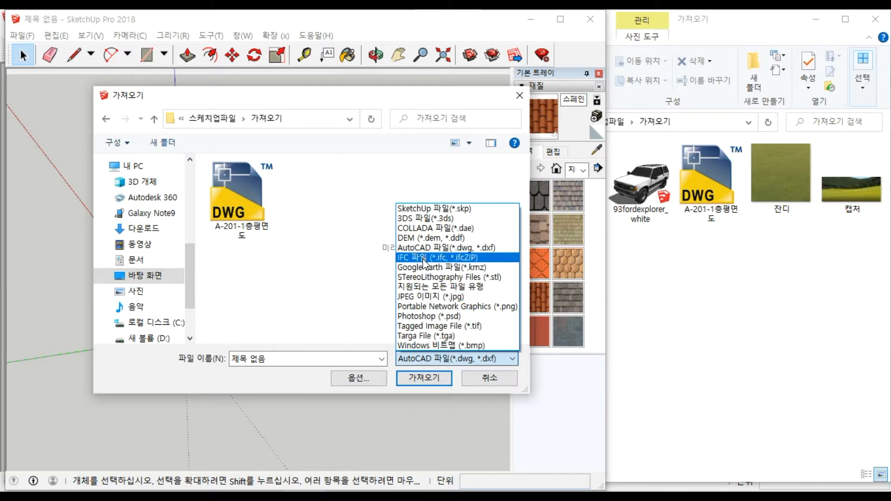
left_click(435, 211)
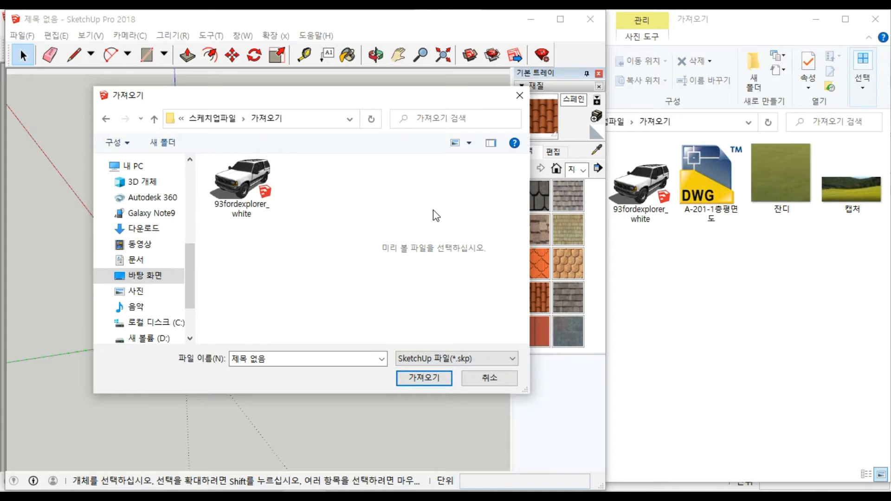
Compare the importable files by switching the file type between JPEG (*.jpg) and SketchUp (*.skp), ending on SketchUp files.
left_click(445, 359)
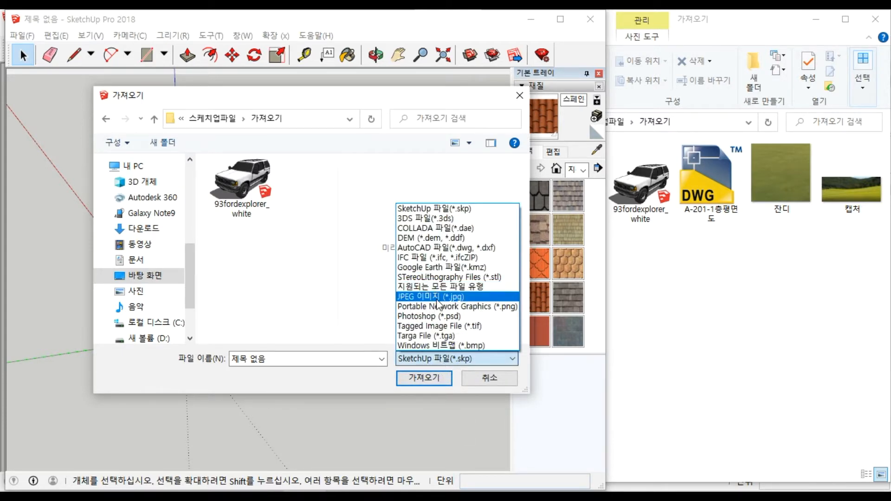
left_click(436, 299)
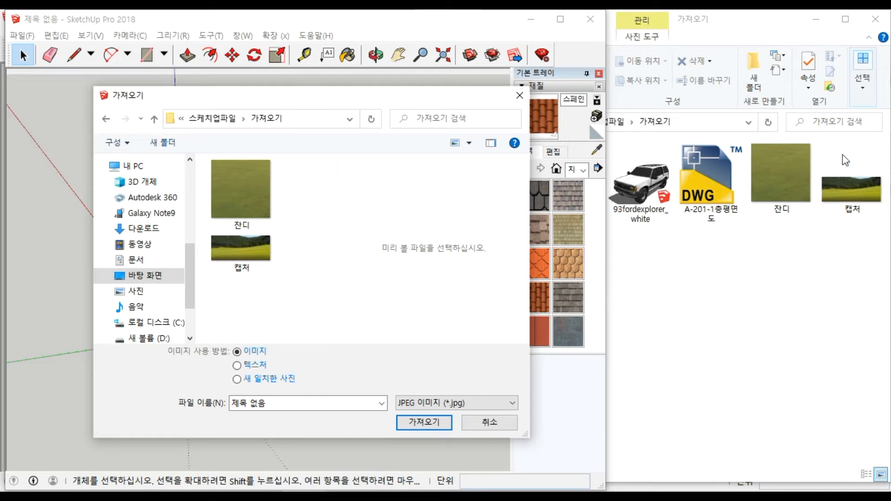
left_click(447, 404)
left_click(415, 253)
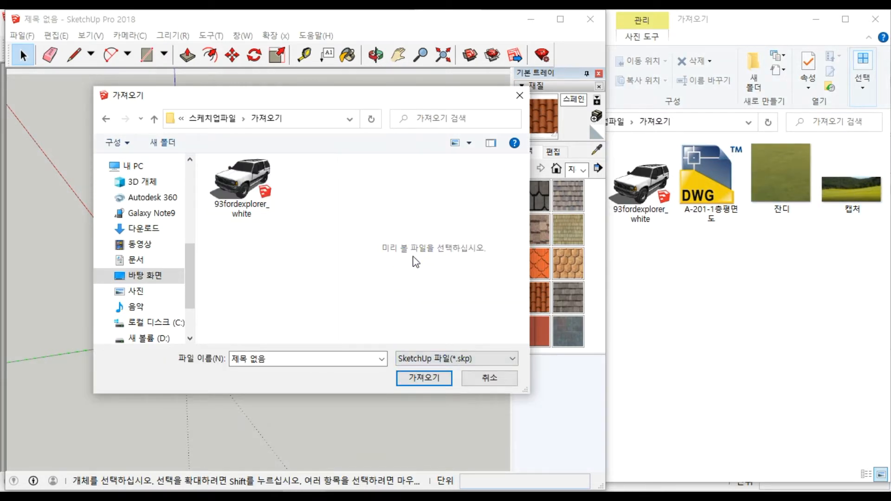
left_click(444, 357)
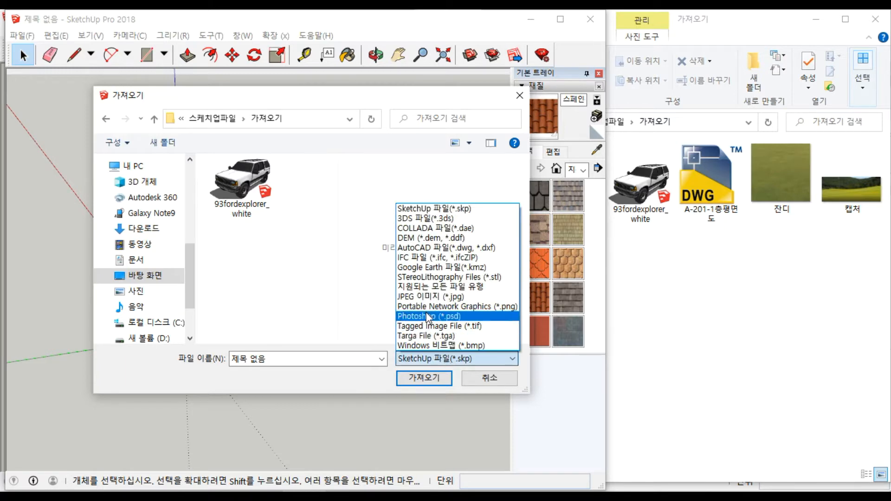
left_click(426, 304)
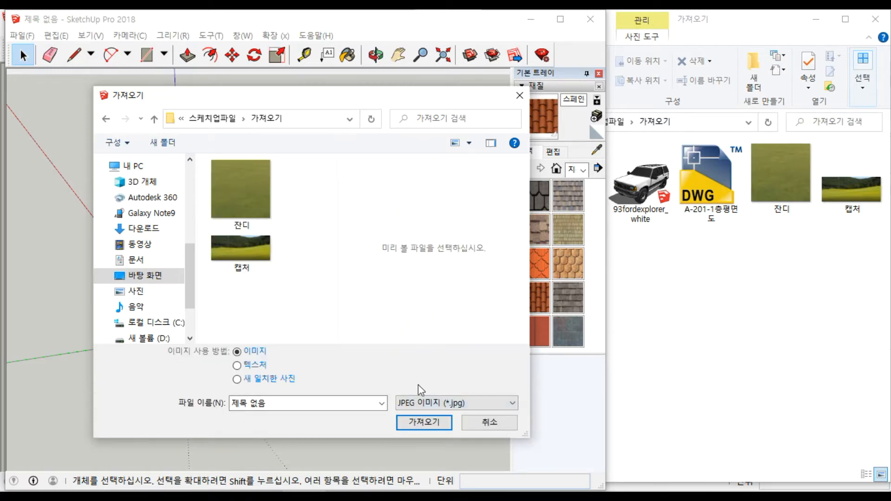
left_click(432, 402)
left_click(411, 253)
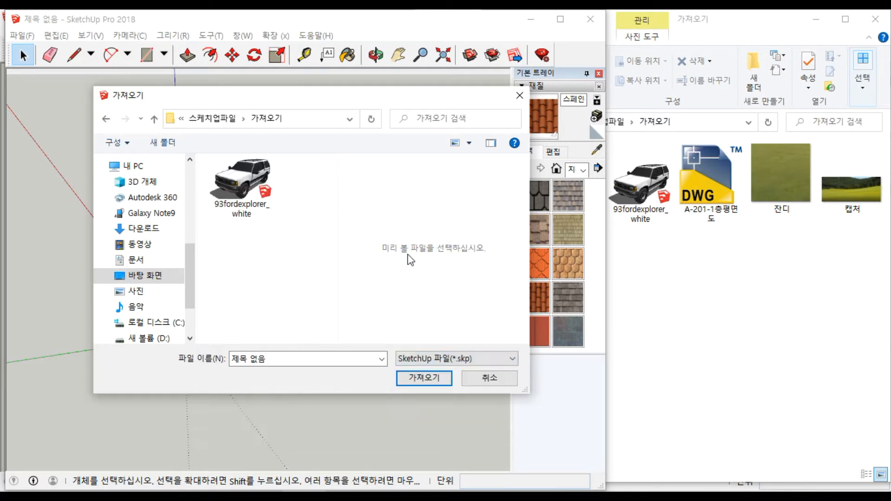
Import the 93fordexplorer_white model and place it on the ground near the origin, beside the standing figure and away from the house.
double_click(242, 186)
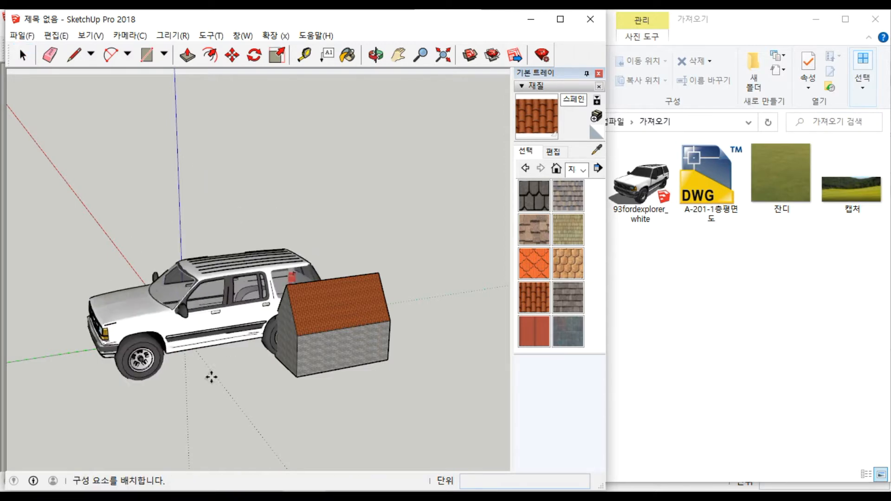
middle_click_drag(218, 366, 390, 337)
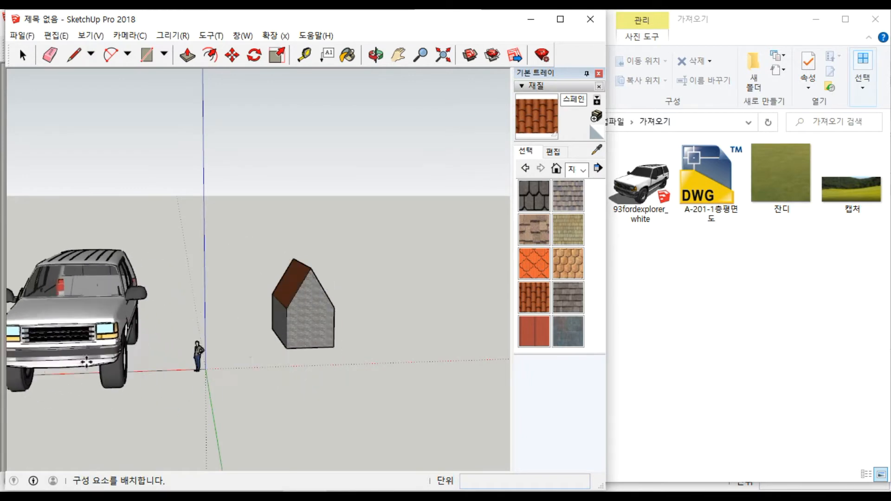
middle_click_drag(123, 362, 166, 333)
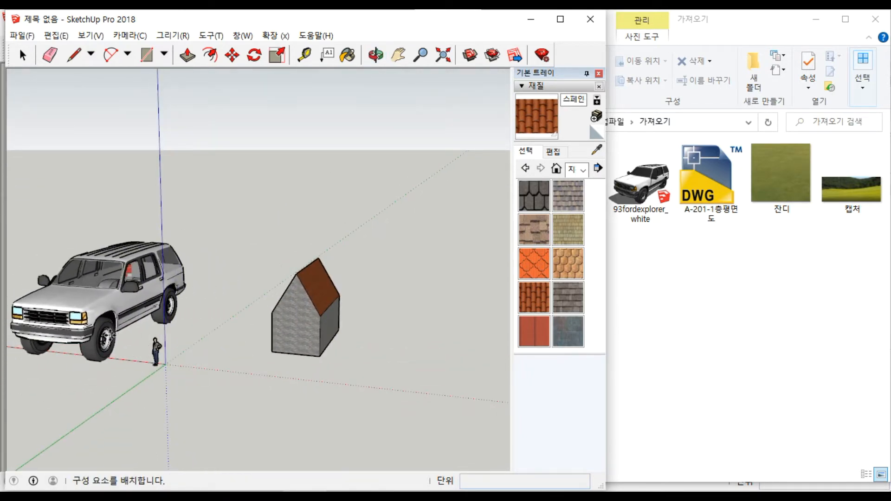
left_click(110, 334)
Try to scale the imported car non-uniformly along the red and green axes with a mid-edge handle, and undo the distortion.
scroll(245, 297, "down", 1)
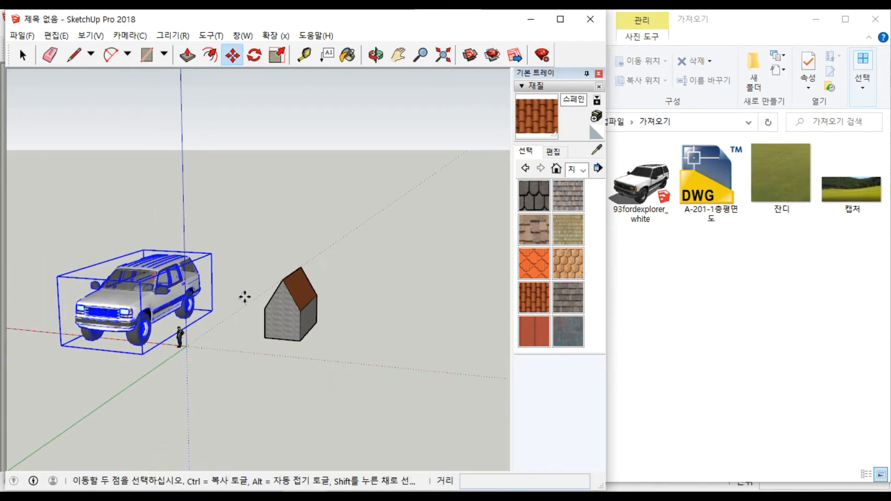
scroll(79, 320, "up", 5)
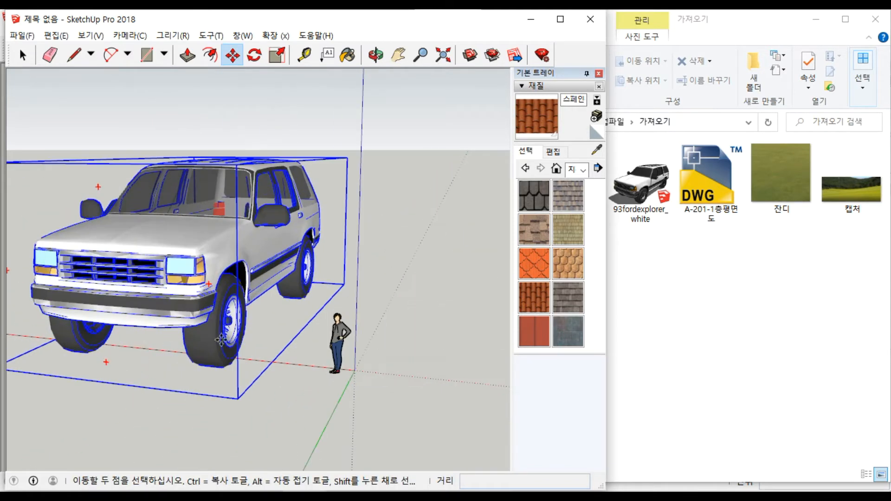
scroll(222, 340, "down", 2)
middle_click_drag(271, 342, 279, 370)
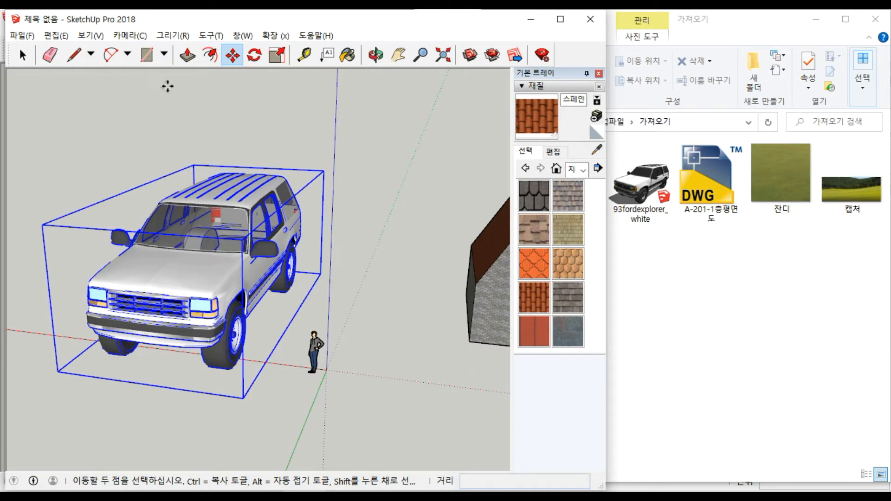
left_click(211, 36)
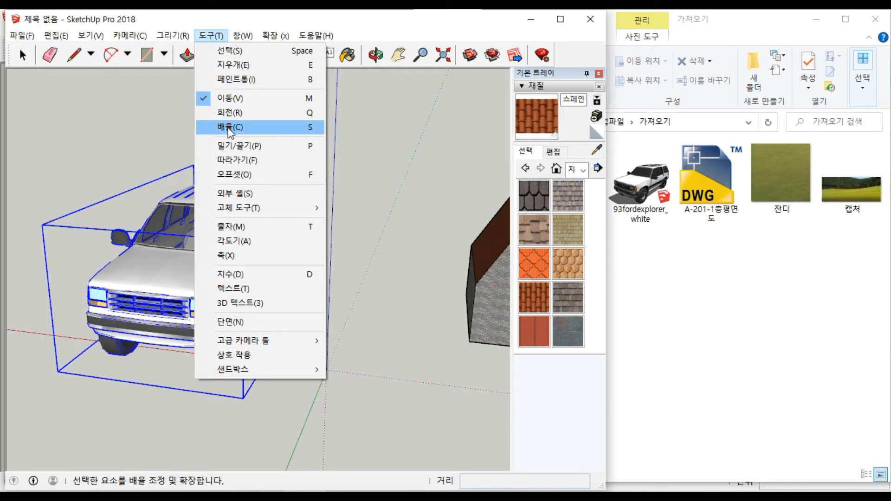
left_click(309, 131)
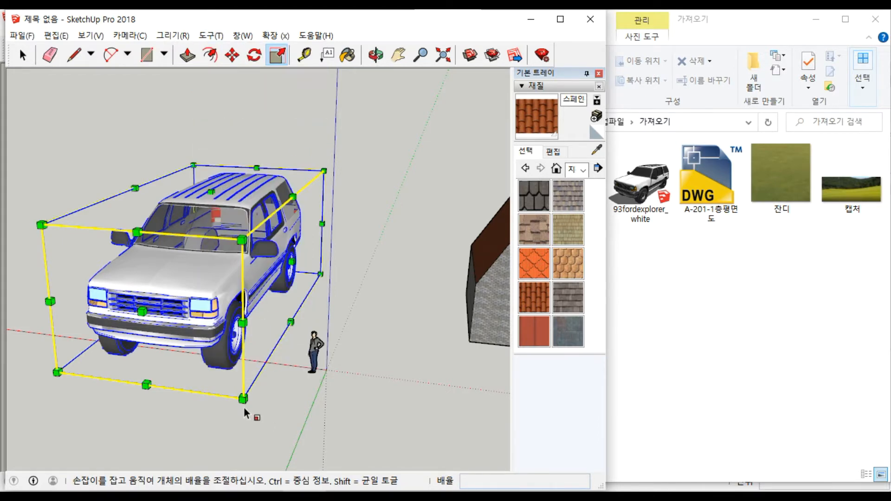
middle_click_drag(262, 359, 182, 354)
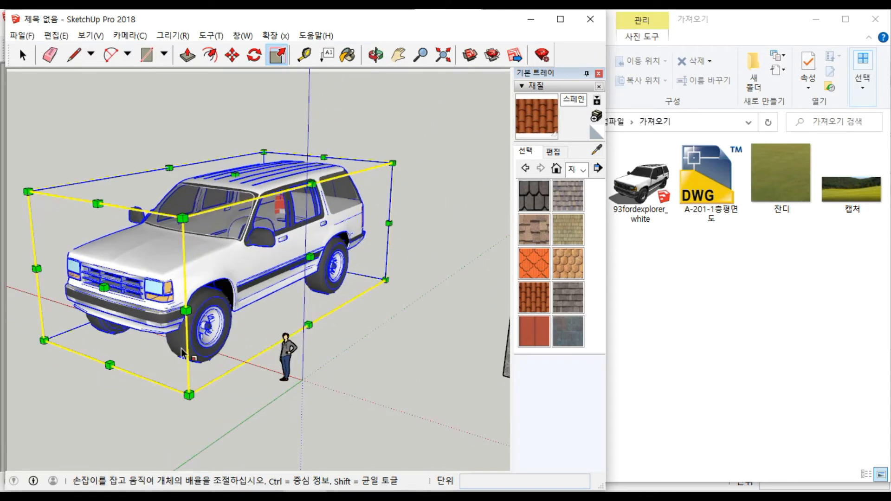
left_click_drag(186, 310, 419, 263)
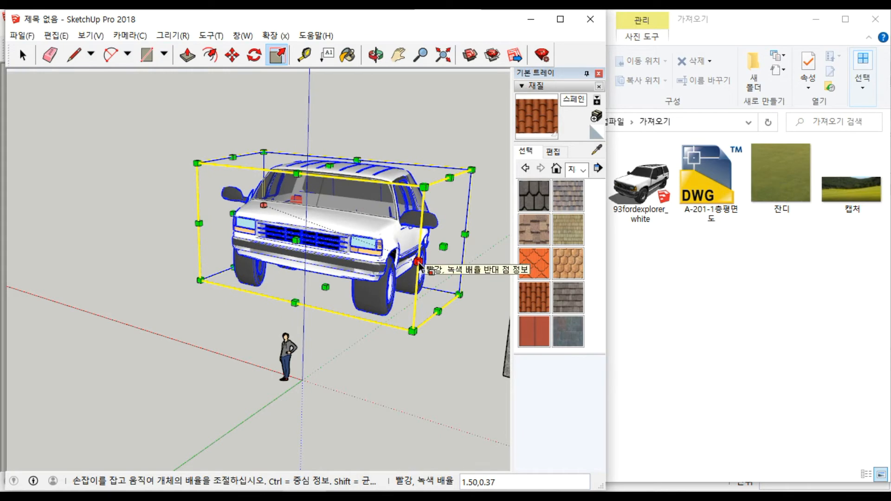
key("ctrl+z")
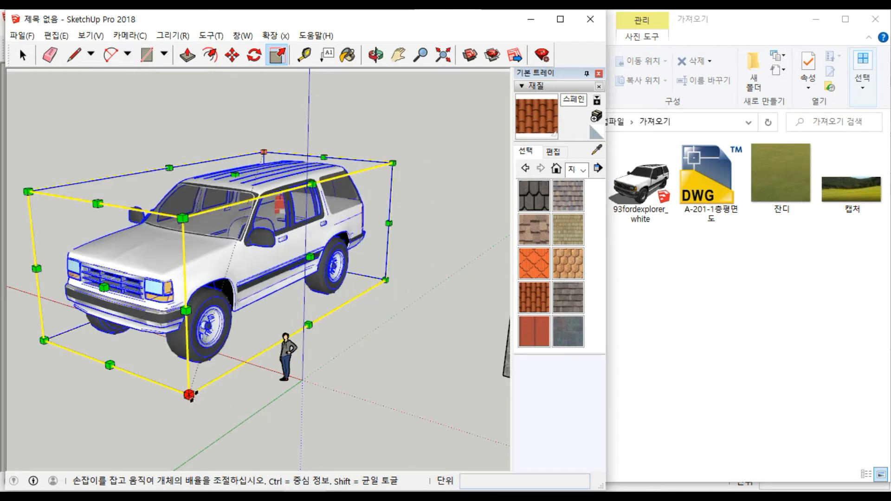
Scale the imported car uniformly with a factor of 0.5 from its near lower corner, and clear the selection.
left_click_drag(188, 395, 285, 192)
left_click_drag(245, 217, 254, 244)
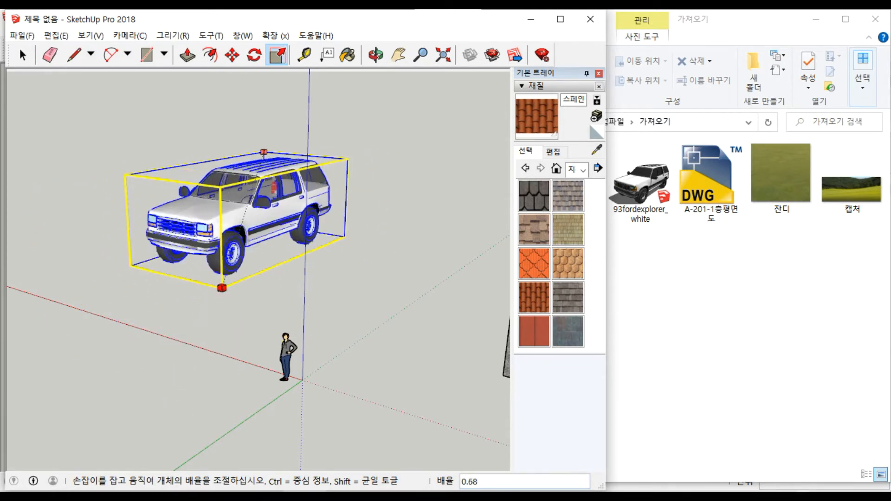
left_click(799, 490)
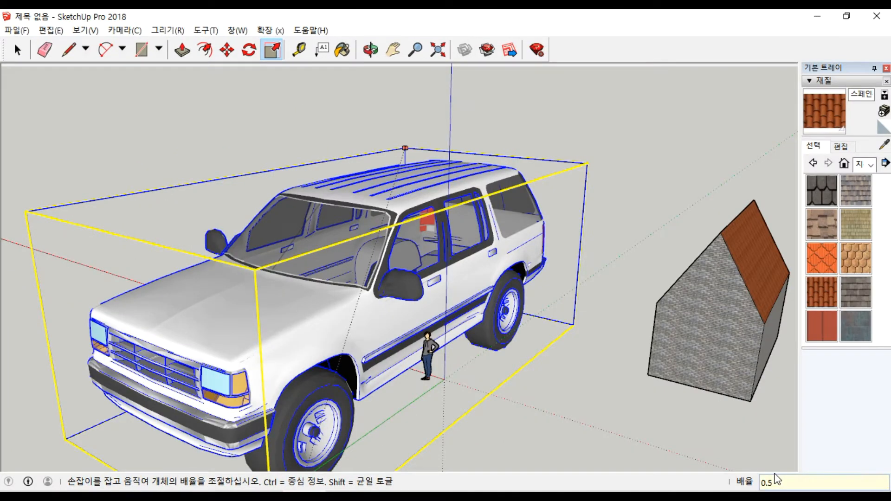
key("Return")
middle_click_drag(634, 364, 577, 402)
scroll(379, 220, "up", 4)
scroll(372, 219, "down", 5)
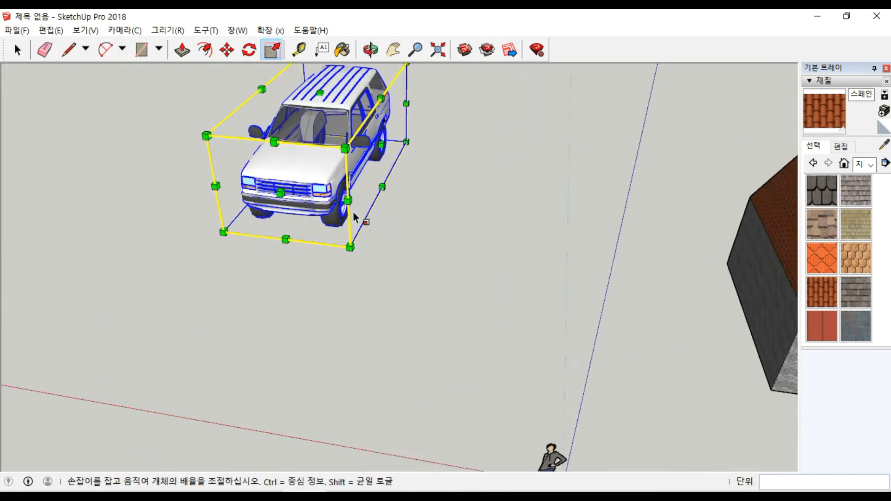
key("o")
left_click_drag(422, 328, 354, 285)
key("s")
scroll(358, 302, "up", 5)
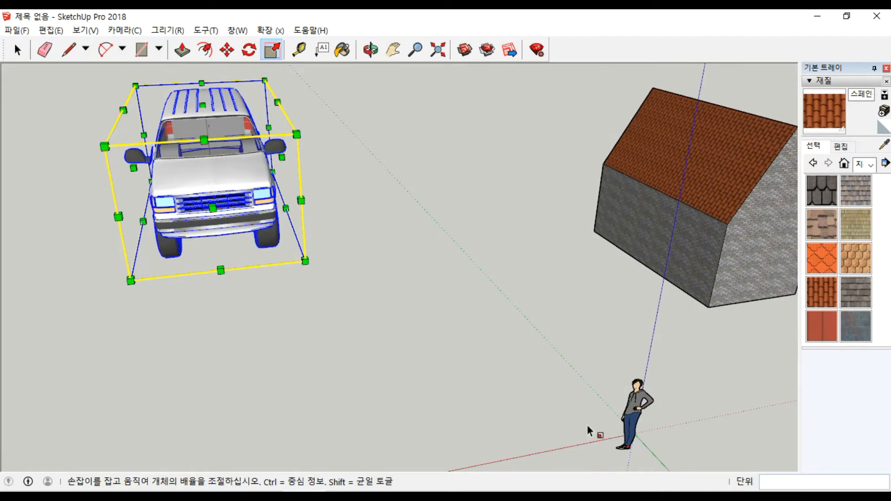
key("space")
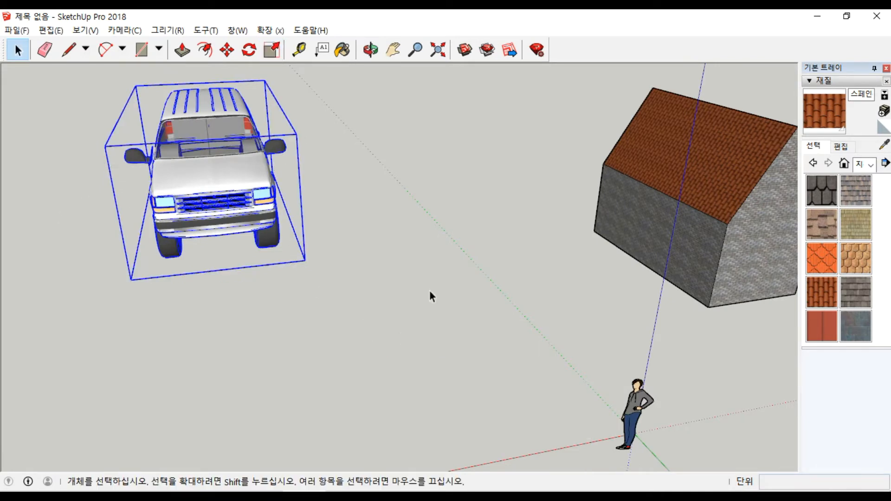
left_click(428, 292)
Import the A-201-1층평면도 drawing as an AutoCAD file (*.dwg, *.dxf) from the 가져오기 folder and close the import results.
left_click(17, 30)
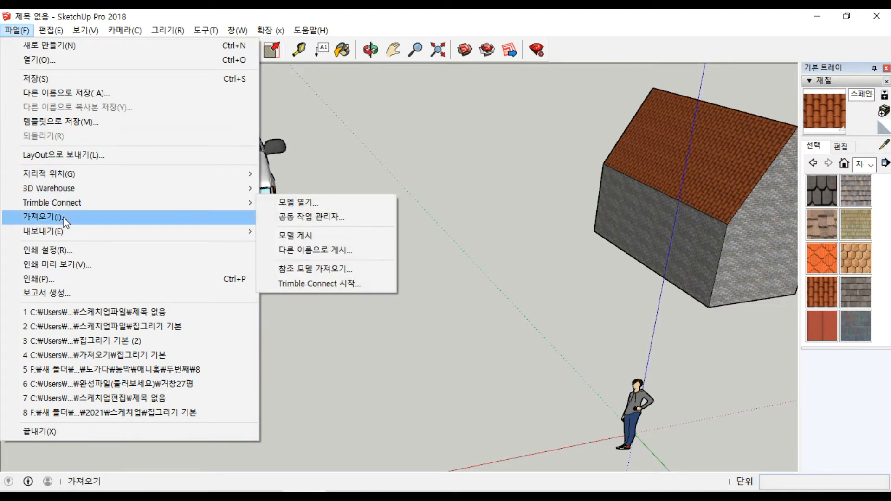
left_click(63, 217)
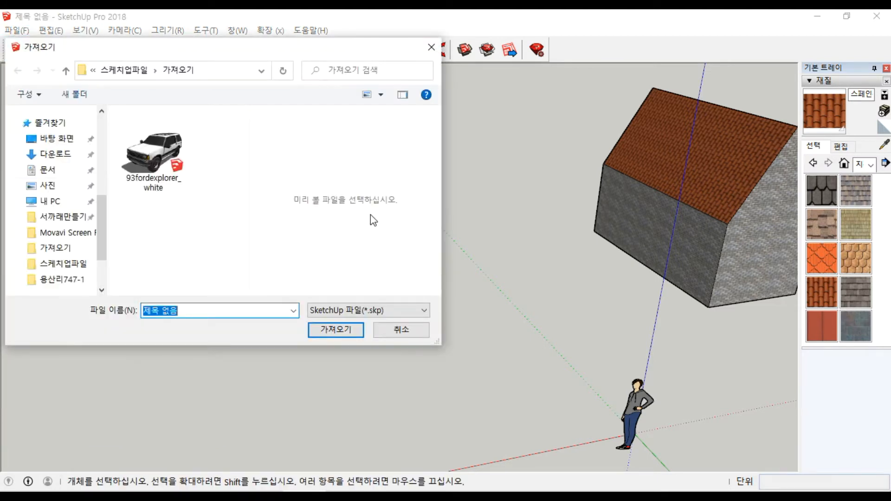
left_click(361, 311)
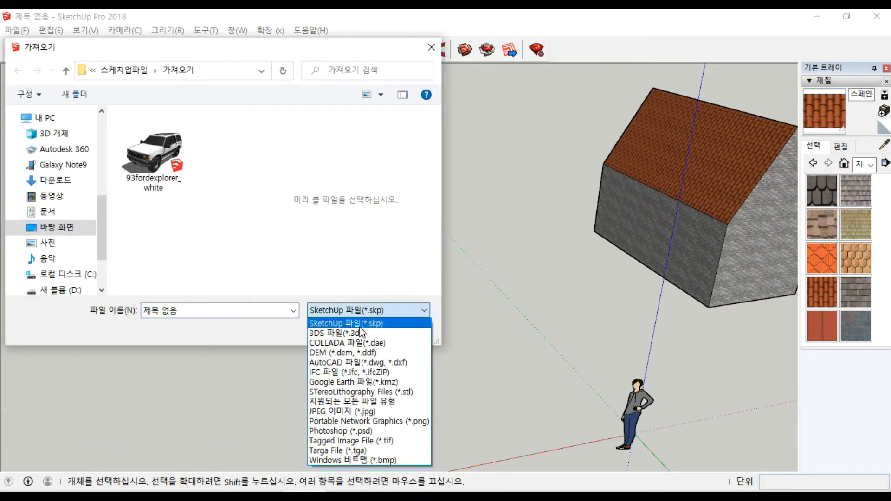
left_click(359, 363)
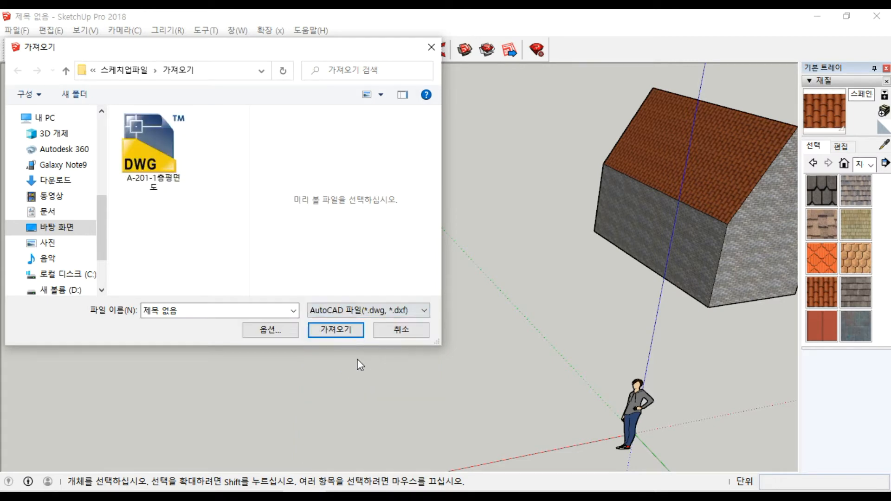
left_click(331, 331)
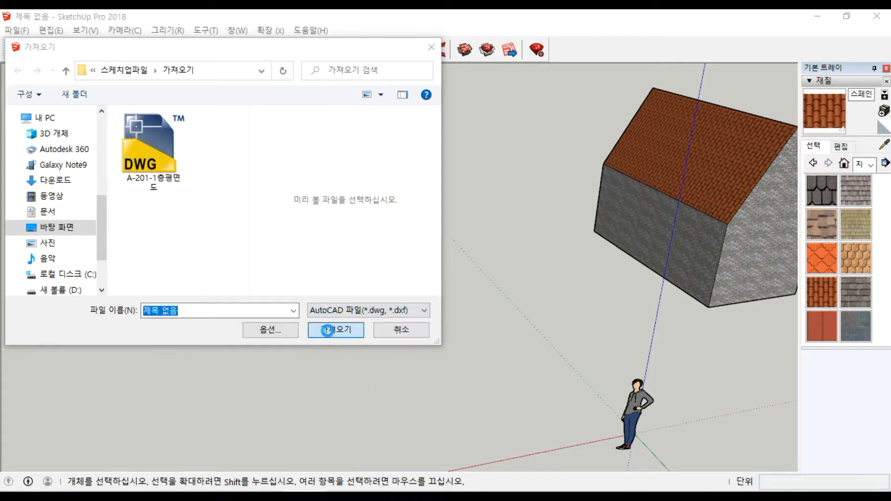
left_click(526, 261)
double_click(139, 149)
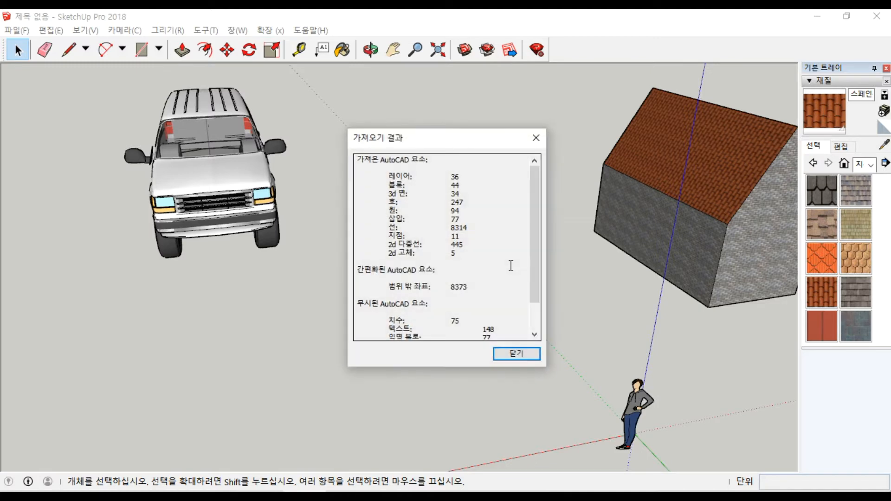
left_click(522, 356)
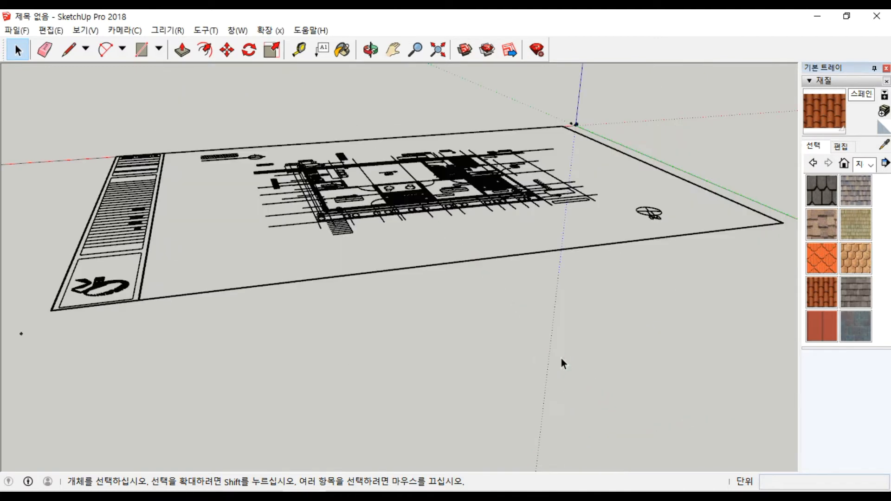
Examine the imported floor plan sheet from several distances and compare its size with the car and house at the origin.
middle_click_drag(431, 285, 370, 358)
scroll(445, 271, "up", 3)
scroll(591, 188, "up", 2)
scroll(673, 116, "down", 6)
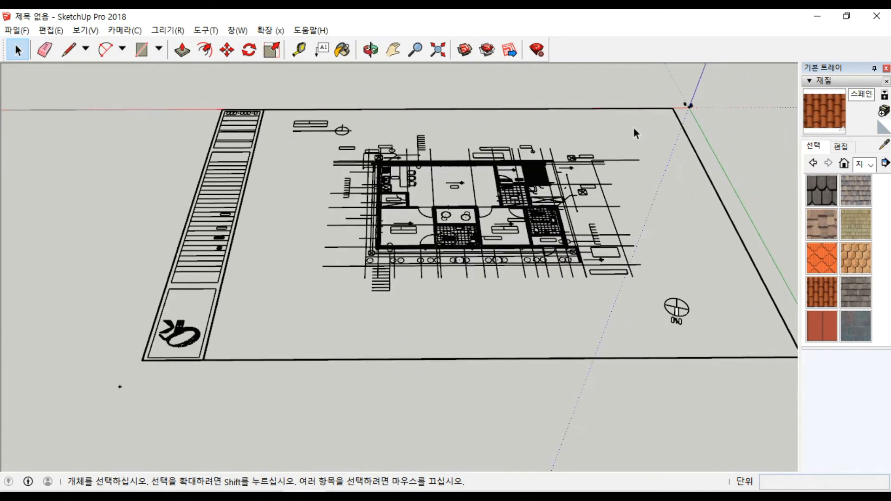
scroll(271, 350, "up", 5)
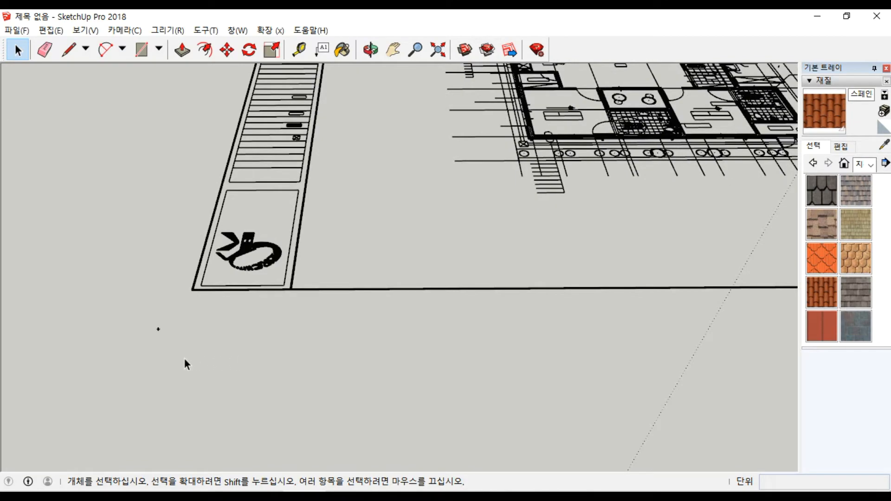
scroll(367, 260, "down", 8)
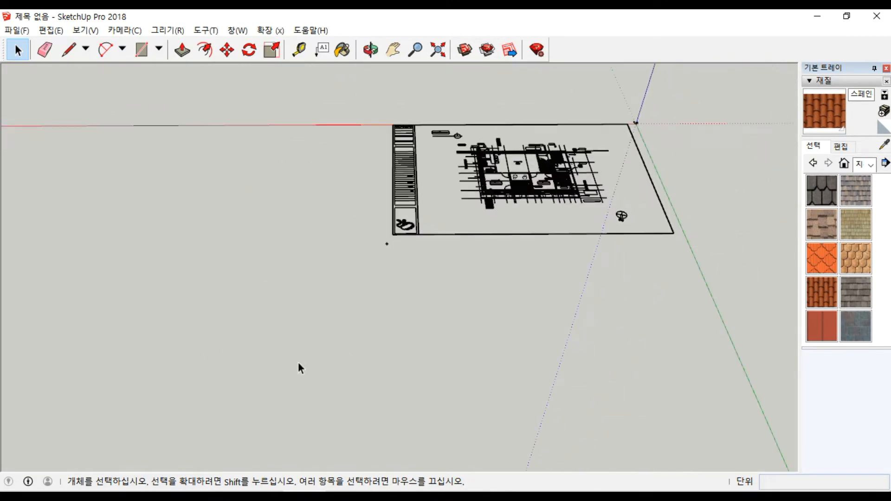
scroll(547, 185, "up", 6)
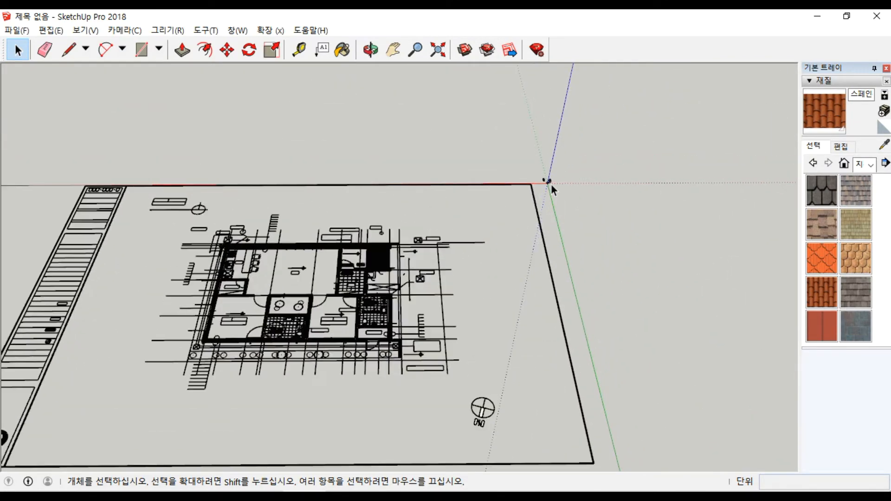
scroll(548, 182, "up", 5)
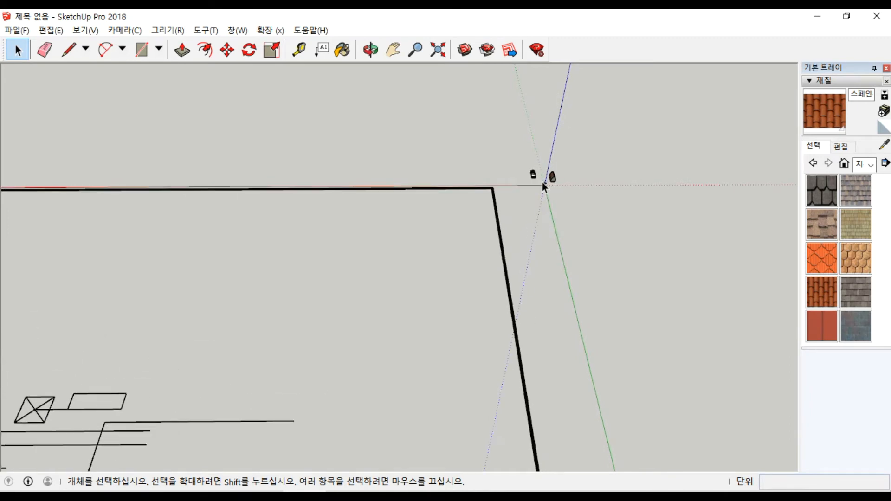
scroll(542, 183, "up", 2)
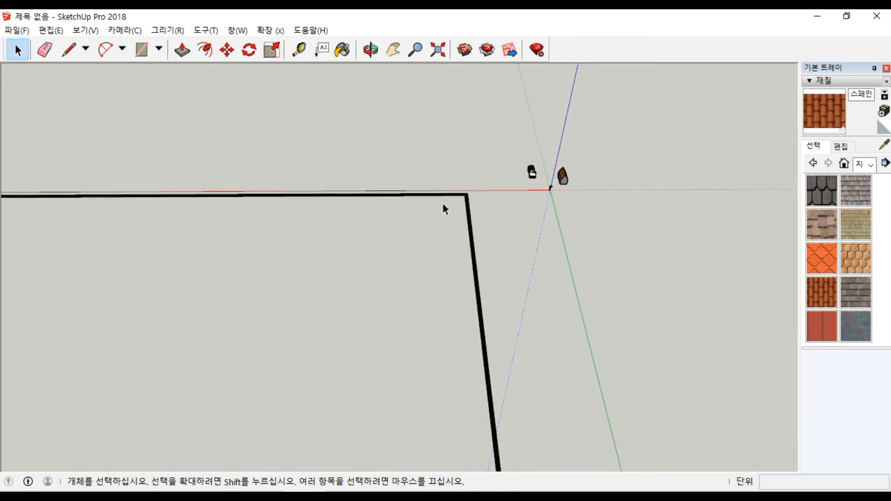
Scale the imported floor plan uniformly by 0.1 from the sheet corner diagonally opposite the origin.
scroll(465, 218, "down", 2)
left_click(467, 211)
scroll(460, 218, "down", 2)
scroll(418, 220, "down", 3)
left_click(206, 30)
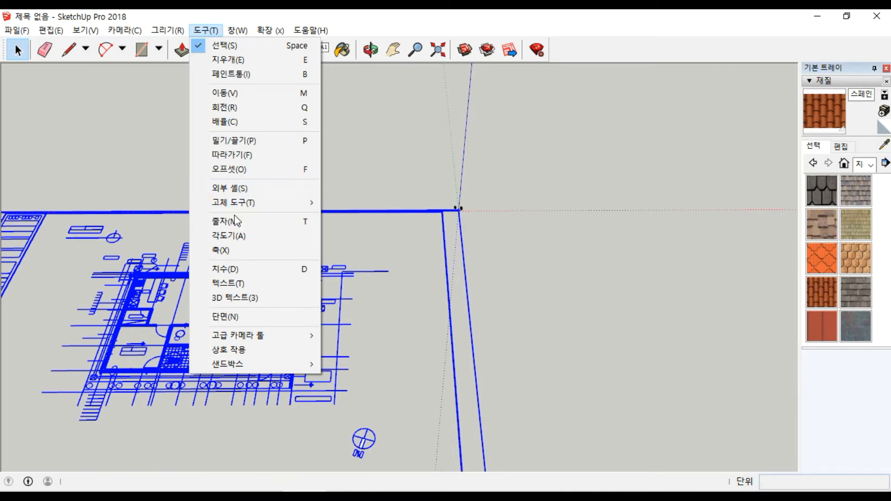
left_click(227, 123)
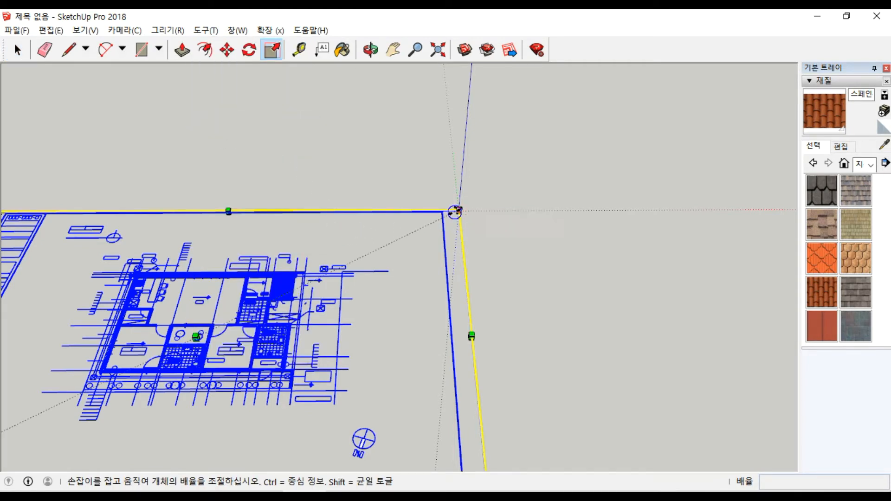
left_click(455, 212)
scroll(478, 239, "down", 5)
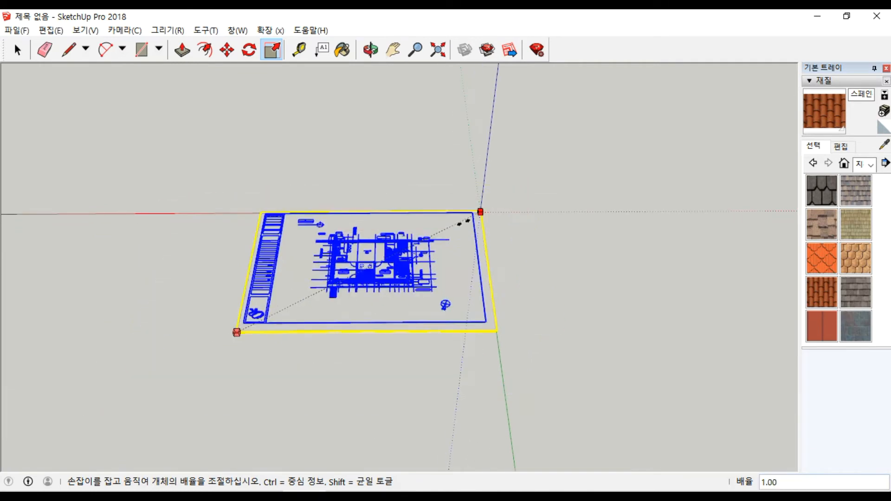
key("Escape")
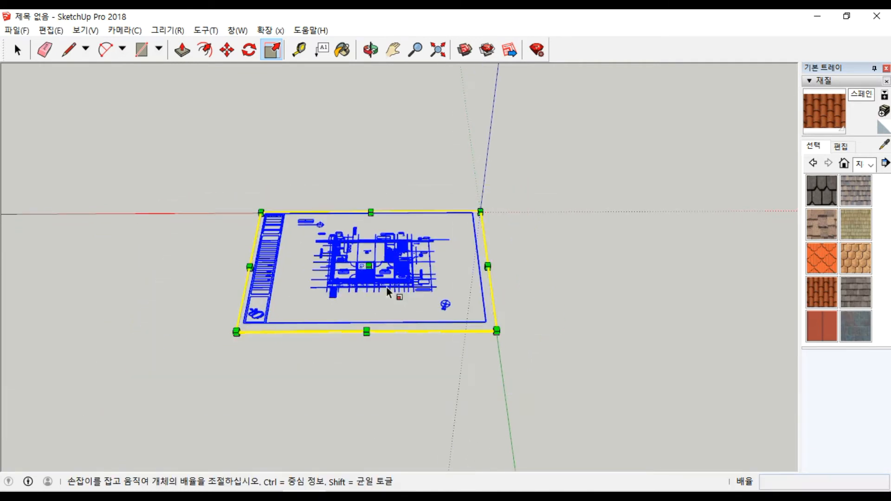
left_click(234, 331)
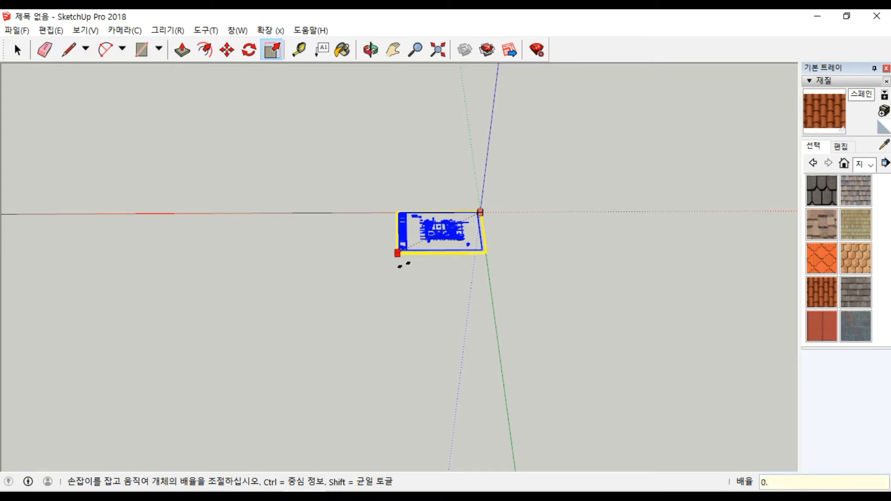
left_click(405, 266)
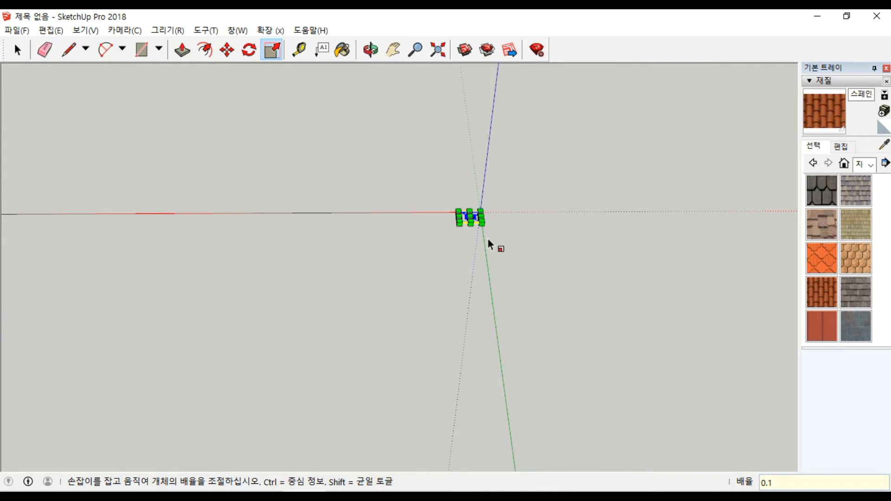
key("space")
Inspect the scaled floor plan next to the car and house from the opposite side, with the plan deselected.
scroll(468, 238, "up", 5)
scroll(441, 241, "up", 6)
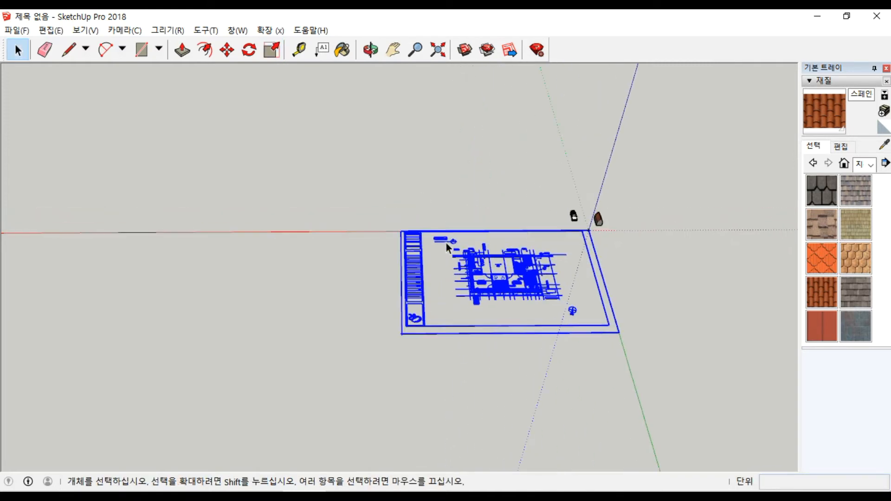
middle_click_drag(442, 250, 766, 377)
scroll(562, 325, "down", 6)
middle_click_drag(442, 274, 344, 201)
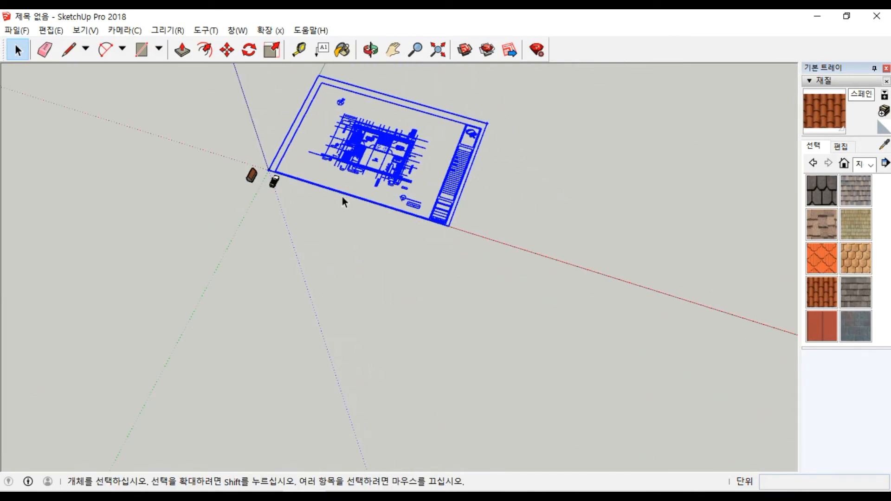
left_click(330, 238)
scroll(302, 191, "up", 4)
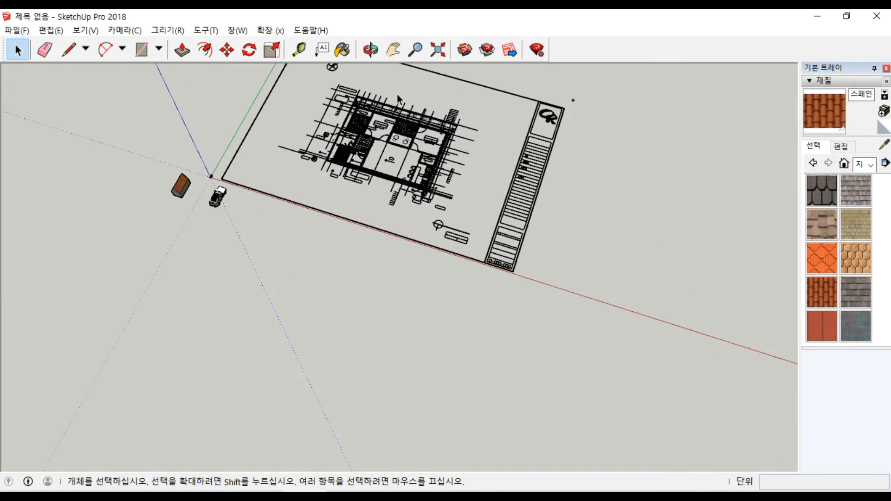
Examine the scaled floor plan sheet and its room layout up close and from a distance, beside the car.
scroll(407, 94, "down", 3)
middle_click_drag(233, 292, 337, 173)
scroll(336, 173, "up", 1)
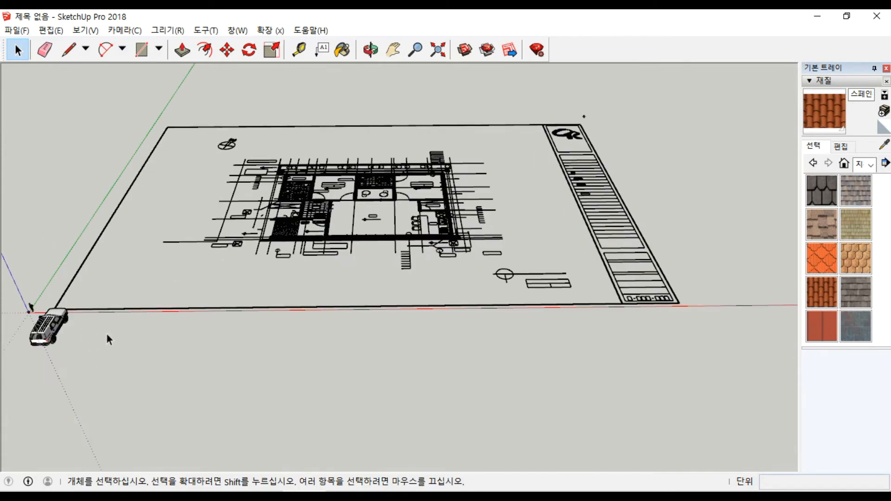
scroll(383, 198, "up", 2)
scroll(418, 207, "down", 4)
scroll(485, 228, "down", 1)
middle_click_drag(449, 218, 413, 257)
scroll(354, 193, "up", 6)
scroll(356, 195, "down", 6)
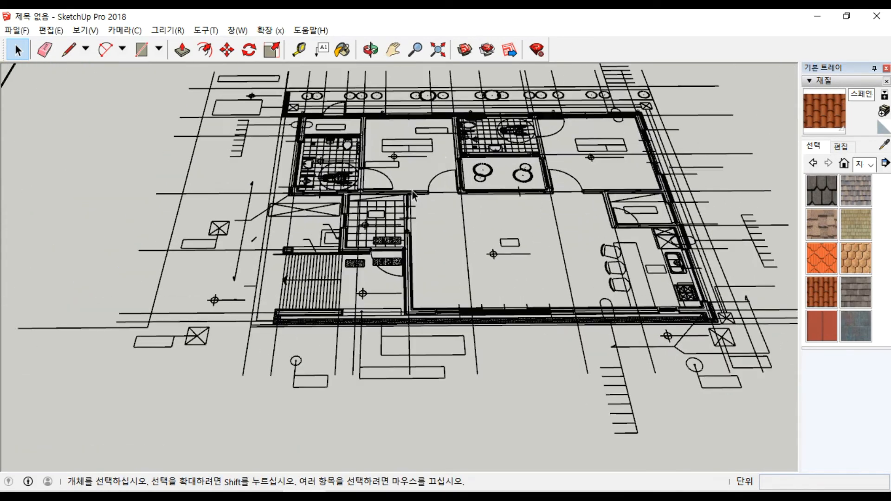
scroll(497, 124, "up", 1)
scroll(497, 130, "up", 4)
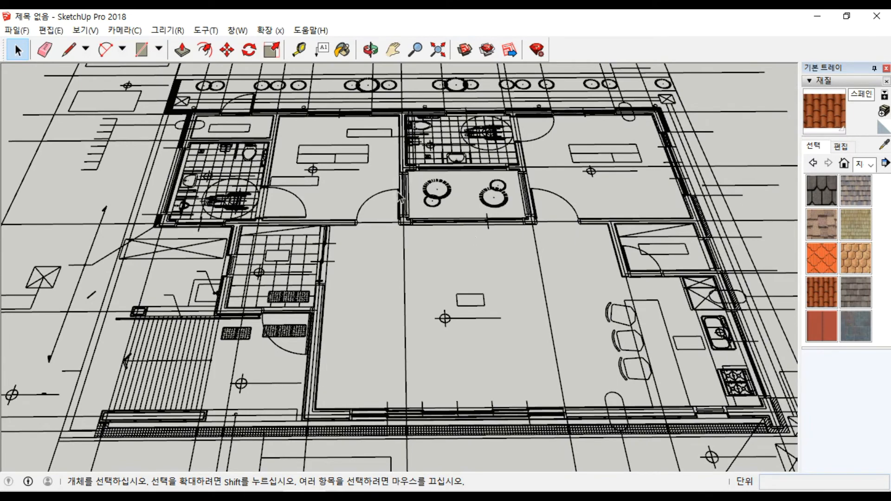
scroll(413, 204, "down", 7)
scroll(347, 223, "down", 5)
Import the 잔디 picture as an image from the 가져오기 folder, with the file type set to JPEG 이미지 (*.jpg).
mouse_move(167, 304)
middle_mouse_down()
mouse_move(348, 298)
mouse_move(536, 131)
mouse_move(599, 105)
mouse_move(653, 135)
mouse_move(446, 219)
middle_mouse_up()
mouse_move(422, 279)
middle_mouse_down()
mouse_move(424, 294)
mouse_move(732, 302)
mouse_move(673, 293)
middle_mouse_up()
scroll(396, 235, "up", 3)
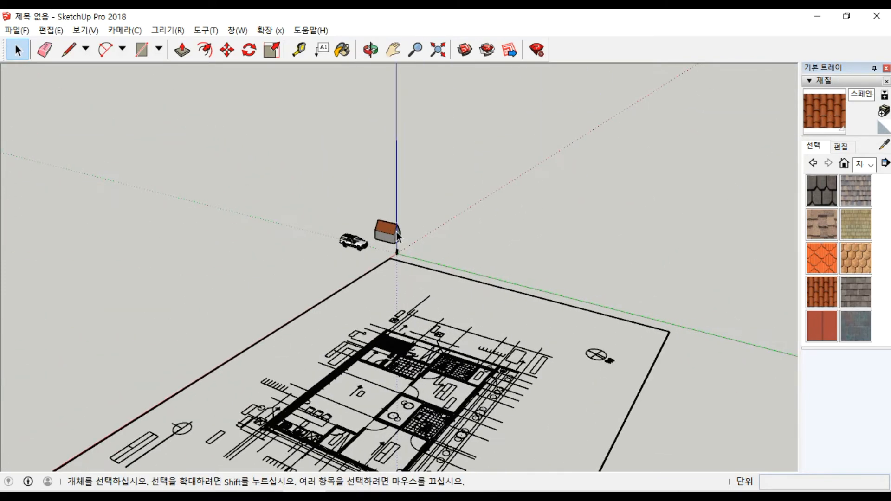
scroll(396, 234, "up", 2)
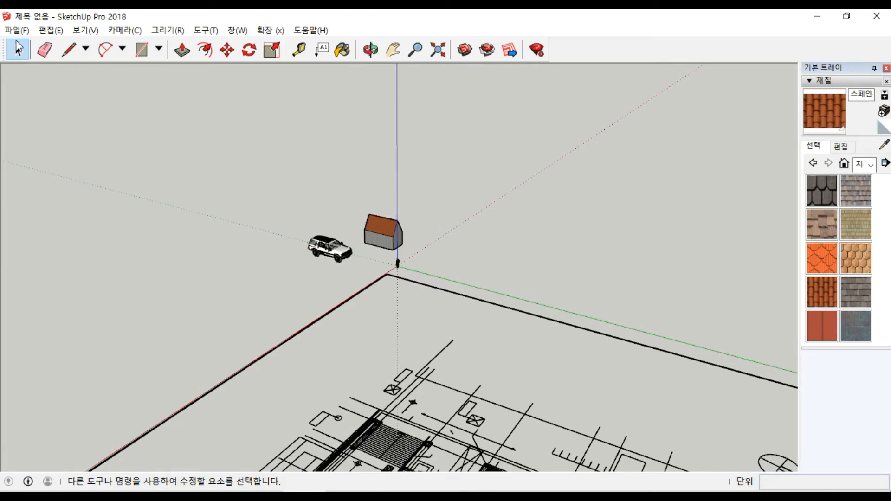
left_click(17, 30)
left_click(19, 40)
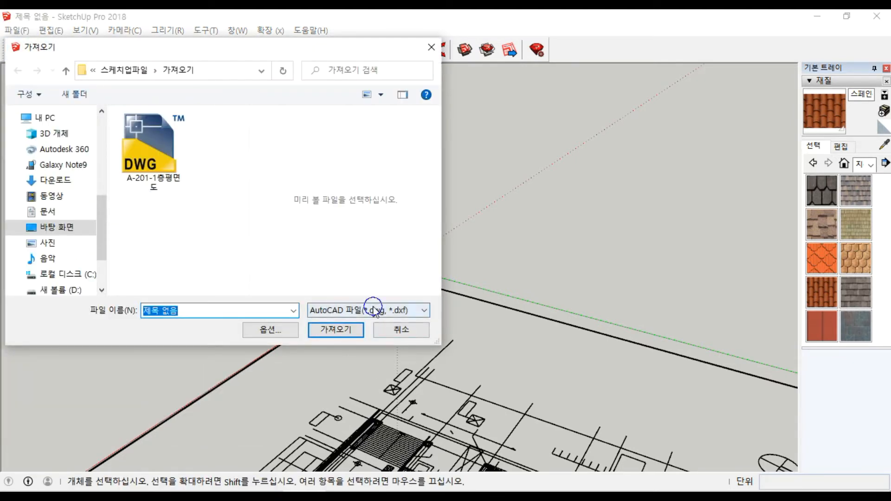
left_click(374, 310)
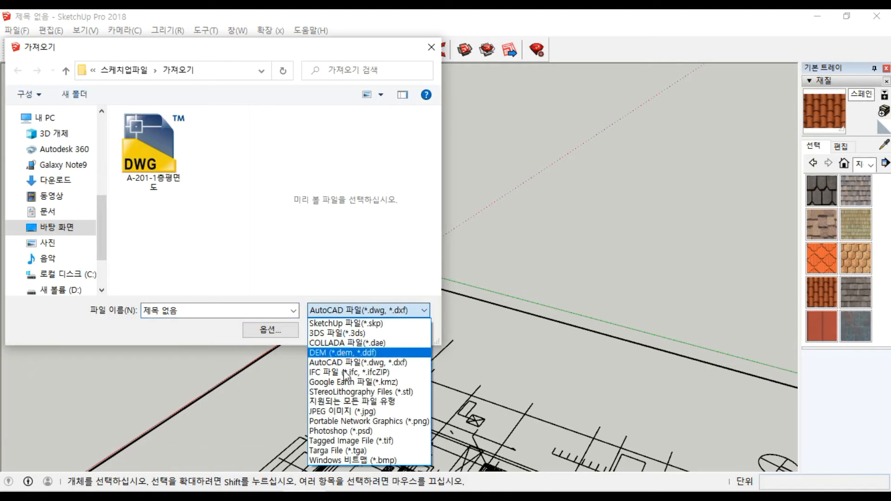
left_click(342, 411)
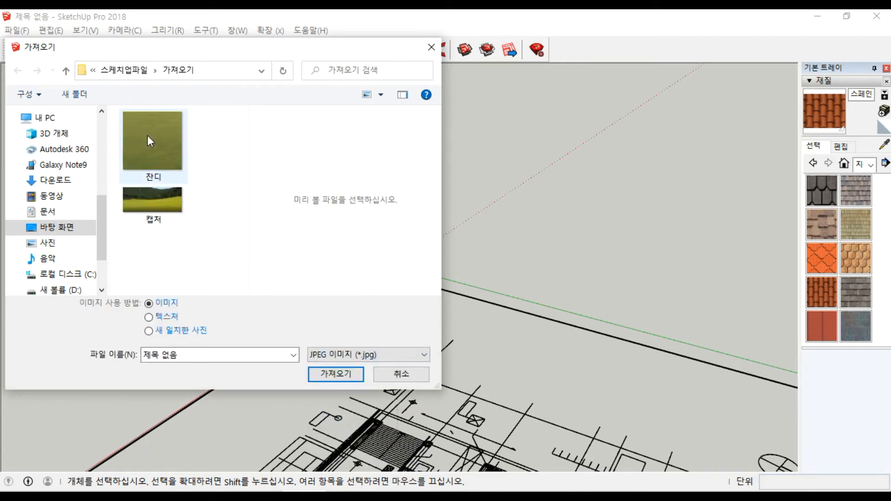
double_click(148, 140)
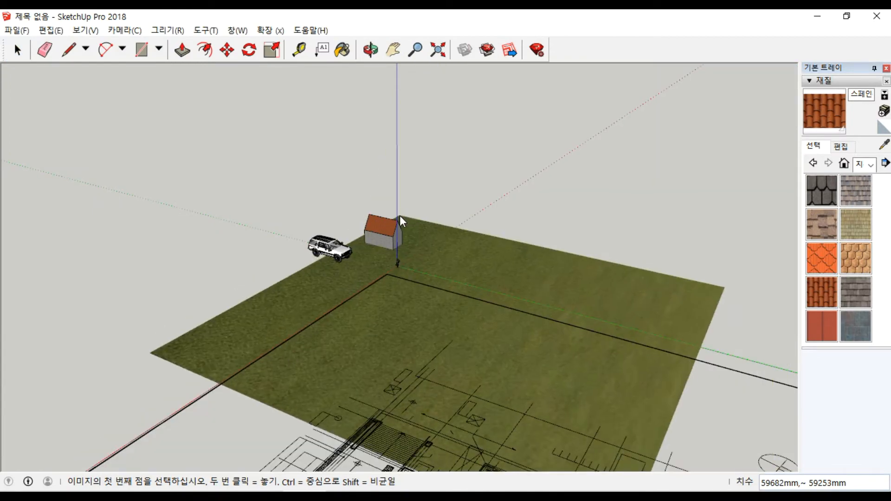
Place the grass image flat on the ground at its default size so it lies beneath the house, car and origin.
scroll(400, 215, "up", 1)
scroll(400, 215, "down", 5)
middle_click_drag(254, 203, 443, 76)
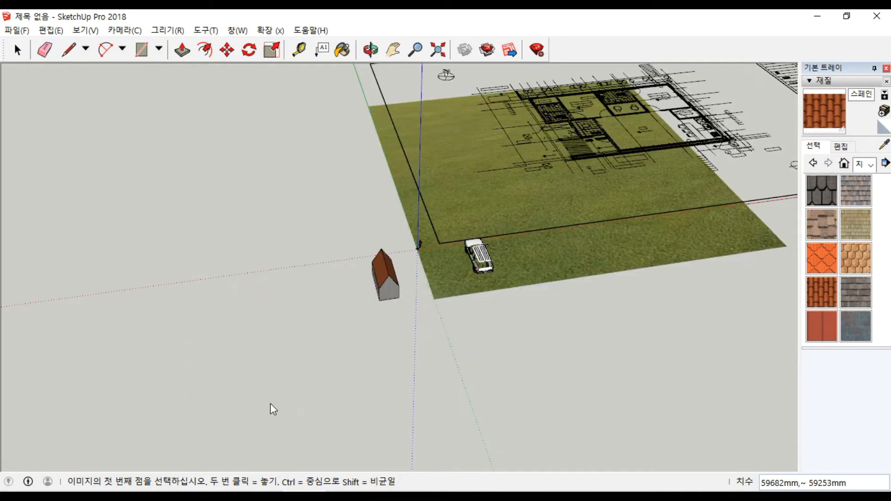
double_click(218, 420)
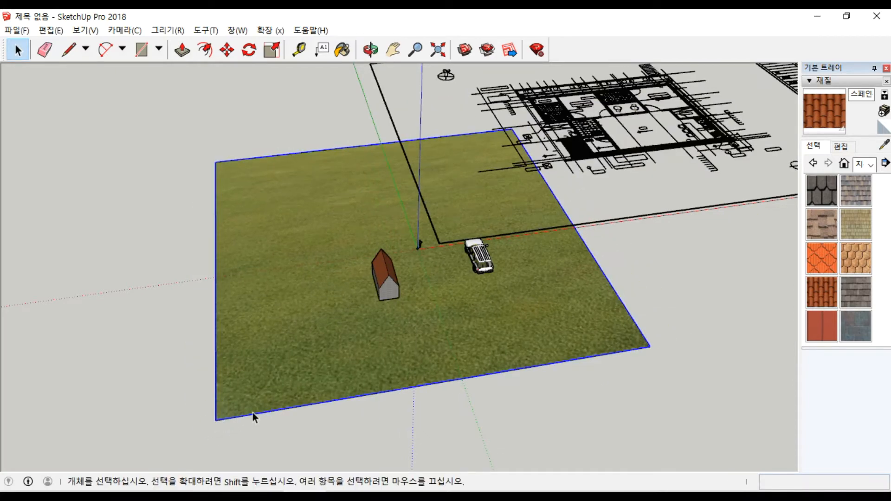
Deselect the grass image and erase the imported floor plan component from the model.
middle_click_drag(458, 348, 501, 320)
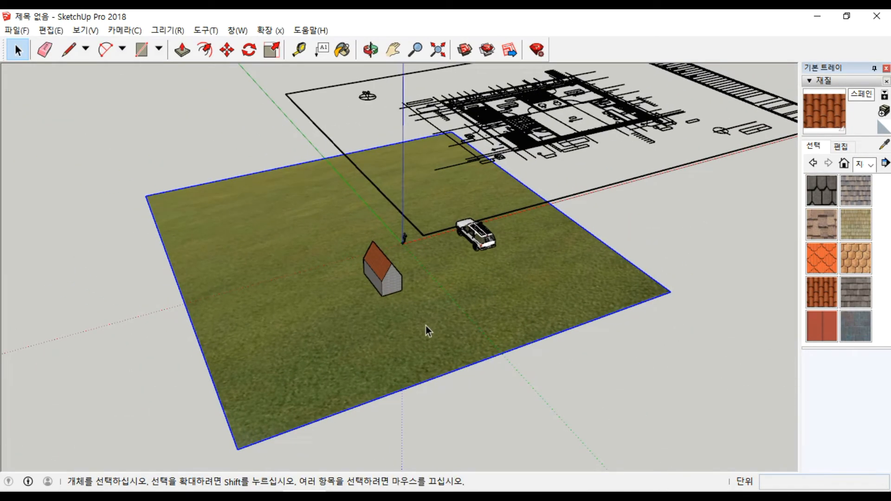
scroll(423, 329, "up", 3)
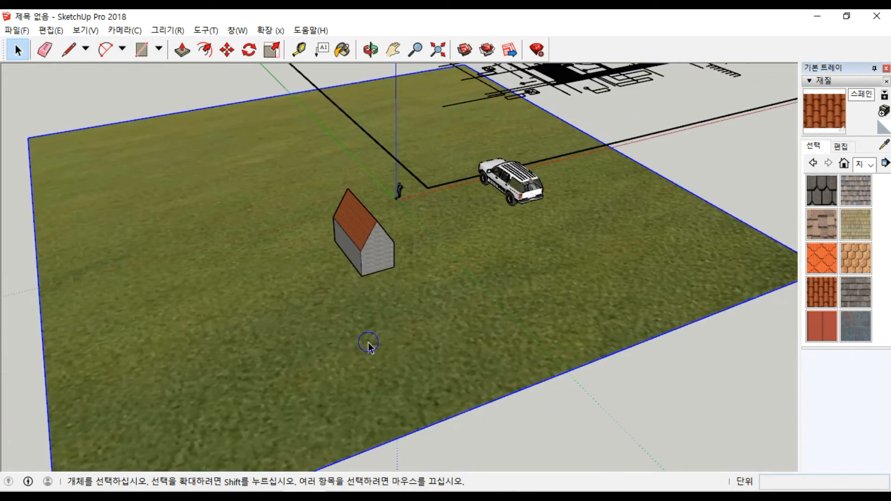
scroll(369, 346, "down", 5)
scroll(575, 396, "up", 2)
mouse_move(365, 338)
middle_mouse_down()
mouse_move(531, 328)
mouse_move(284, 297)
middle_mouse_up()
scroll(598, 295, "down", 4)
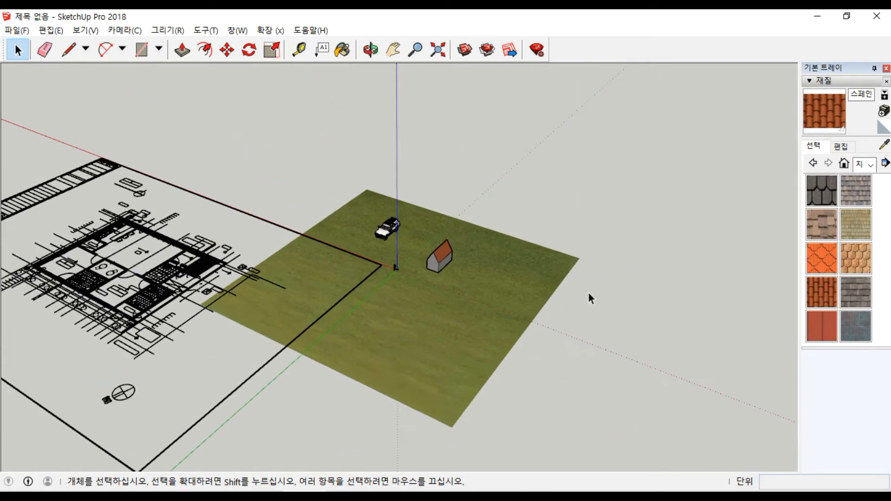
right_click(164, 270)
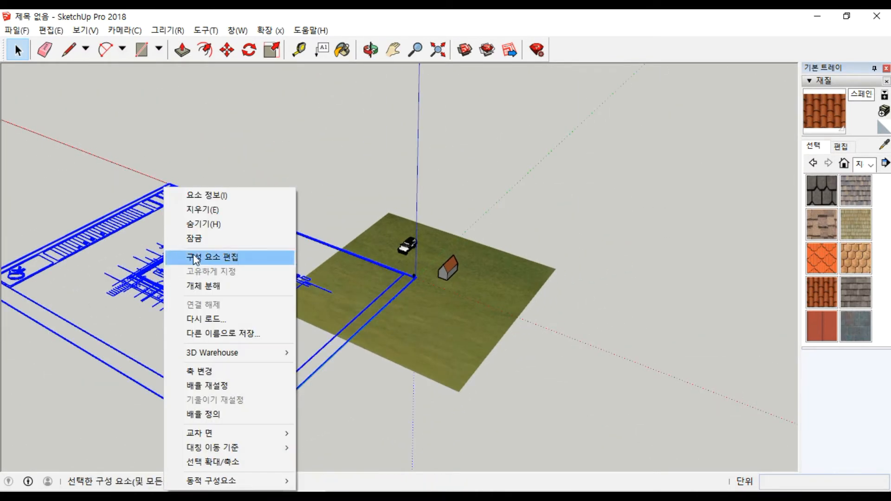
left_click(202, 209)
Import the 캡처 JPEG picture as an image from the 가져오기 folder.
middle_click_drag(278, 305, 643, 369)
scroll(431, 302, "up", 7)
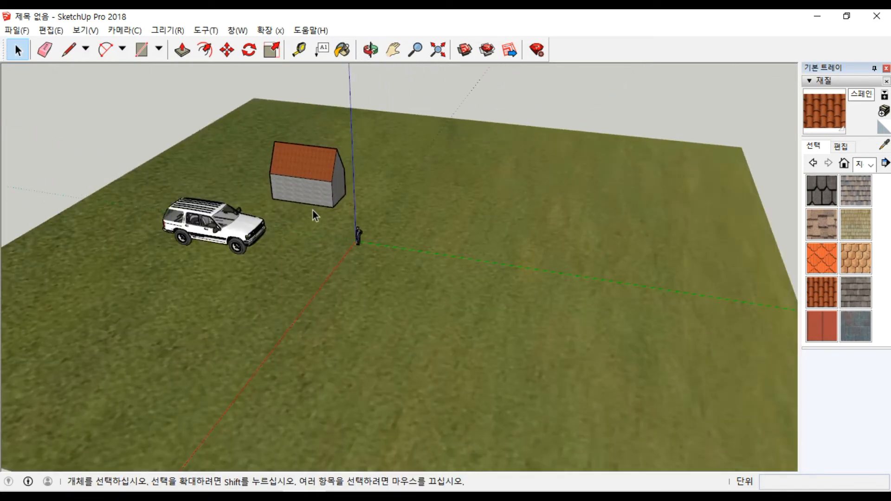
middle_click_drag(313, 210, 368, 268)
scroll(369, 269, "down", 4)
middle_click_drag(409, 349, 316, 291)
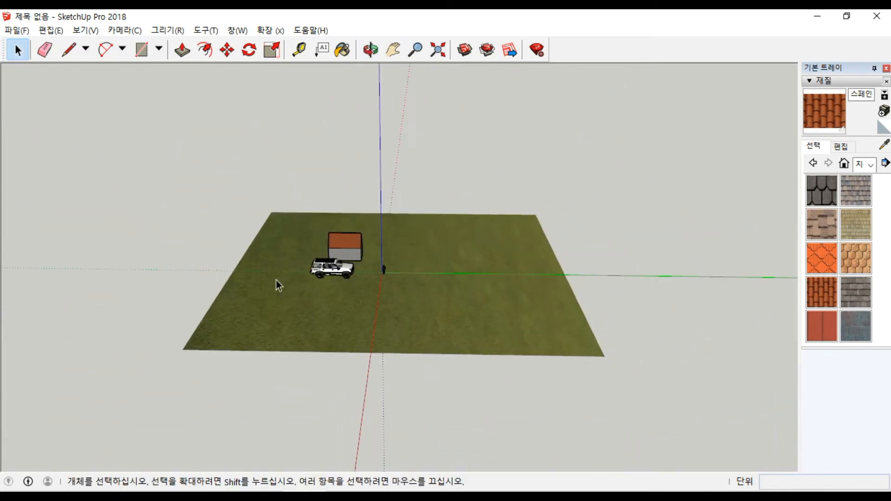
left_click(10, 31)
left_click(10, 32)
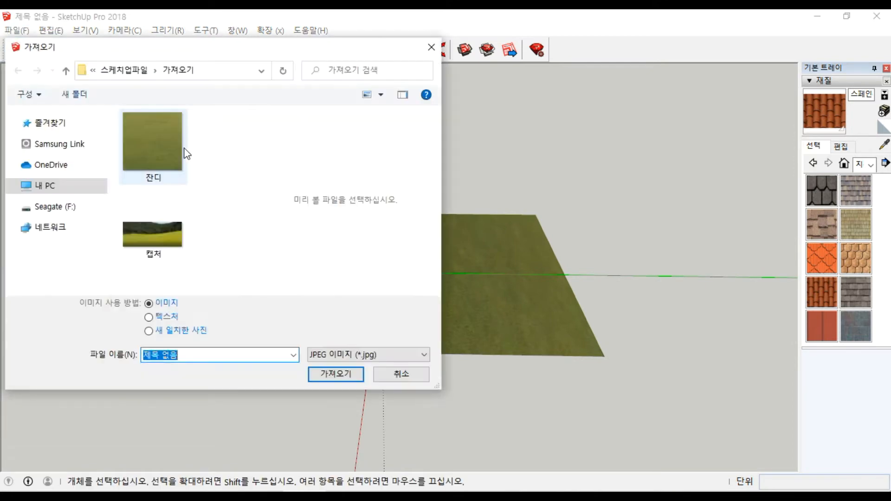
left_click(183, 232)
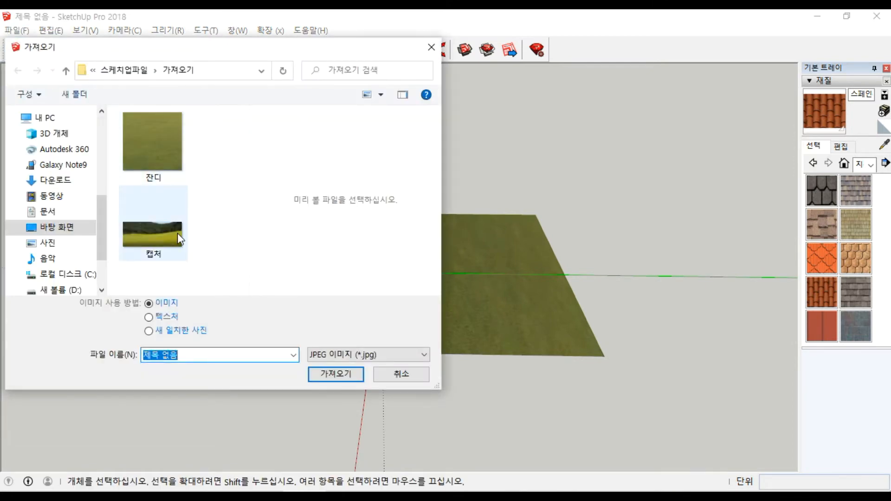
double_click(177, 233)
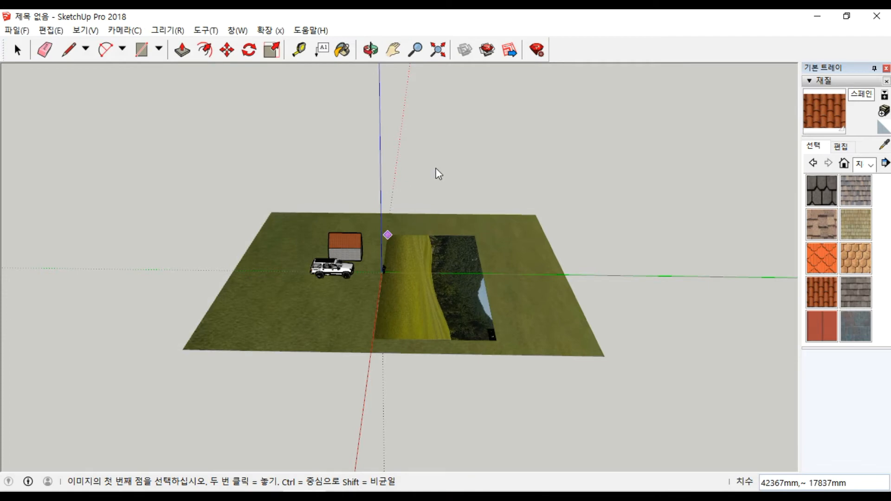
Place the landscape image flat beside the grass along the green axis, stretching it to many times the grass's size.
scroll(225, 271, "down", 4)
left_click(536, 261)
scroll(358, 296, "down", 1)
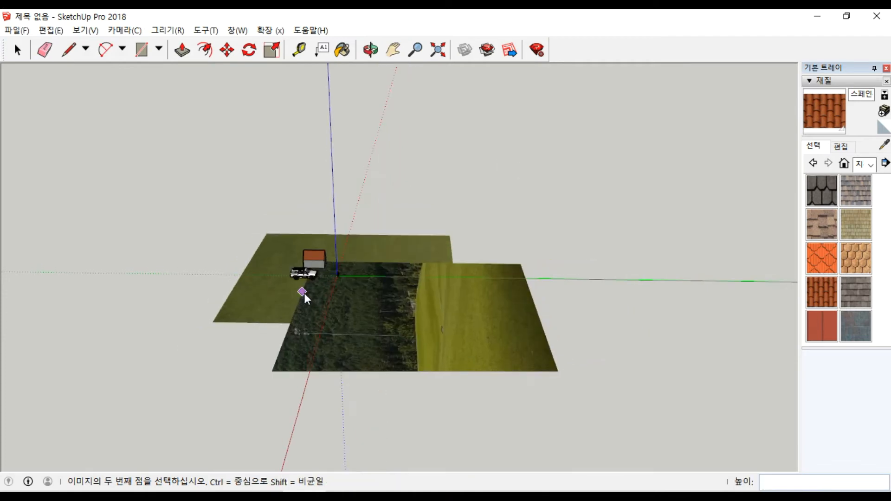
scroll(305, 293, "down", 1)
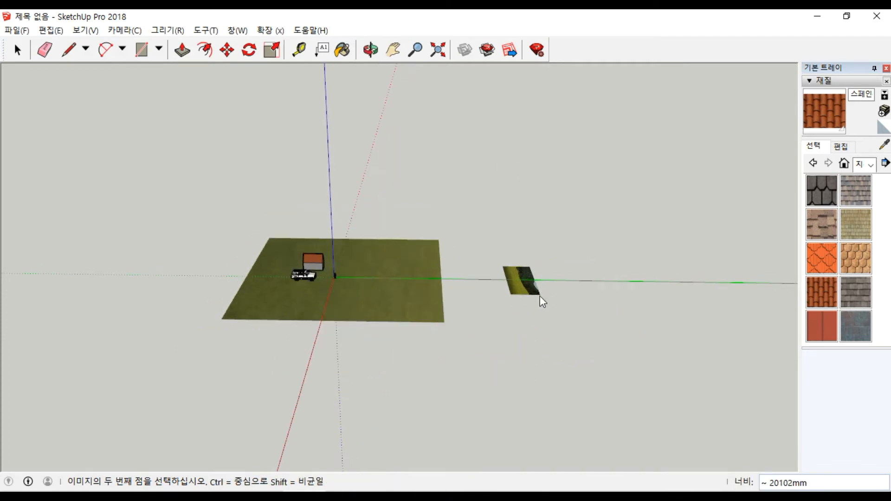
scroll(518, 342, "down", 2)
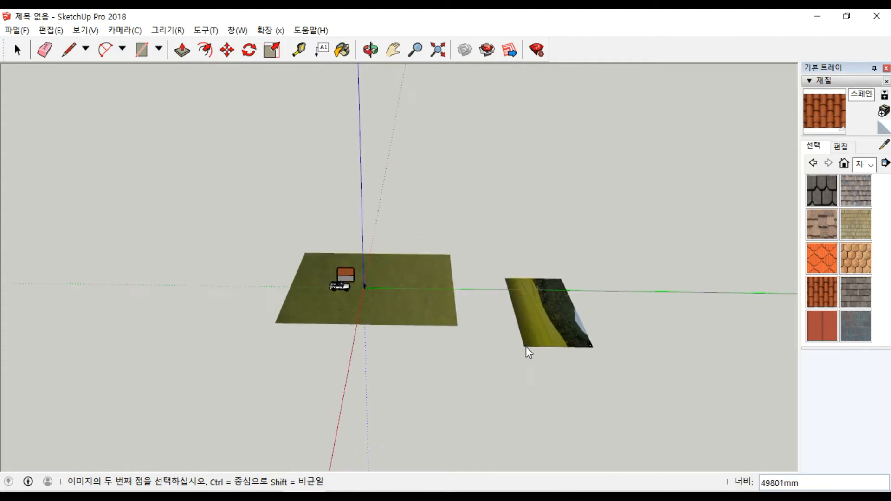
scroll(419, 291, "down", 2)
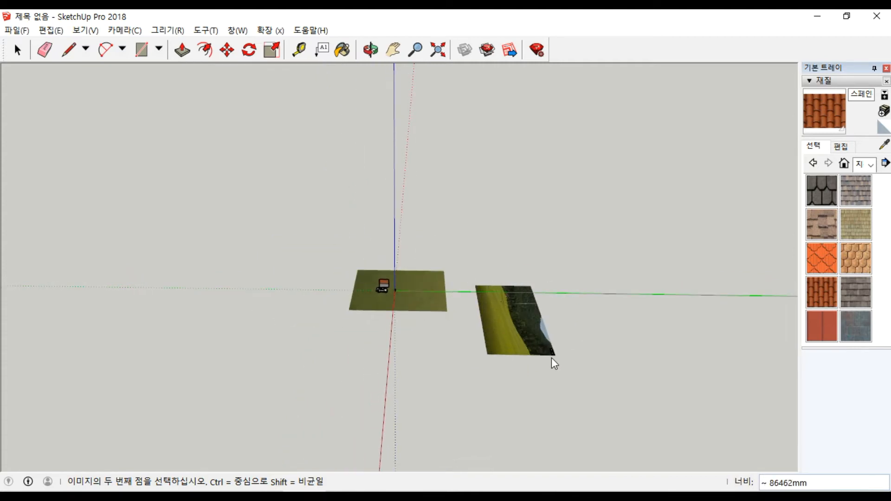
scroll(486, 325, "down", 2)
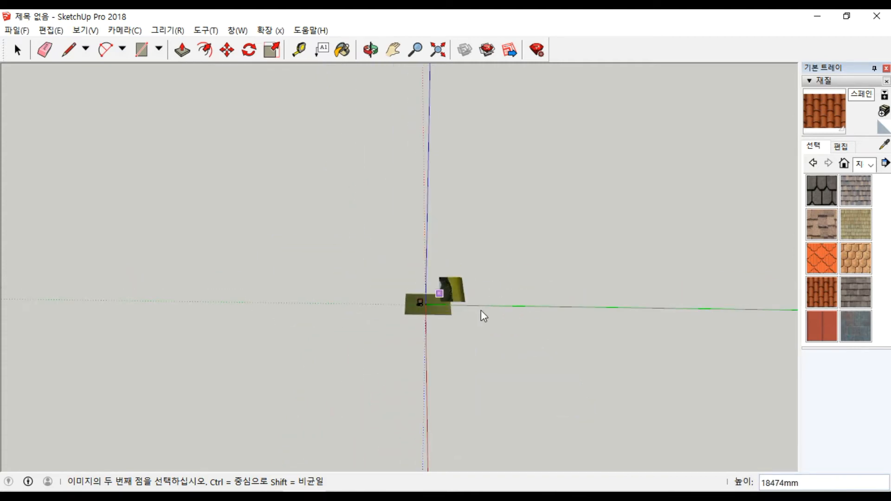
scroll(484, 319, "down", 4)
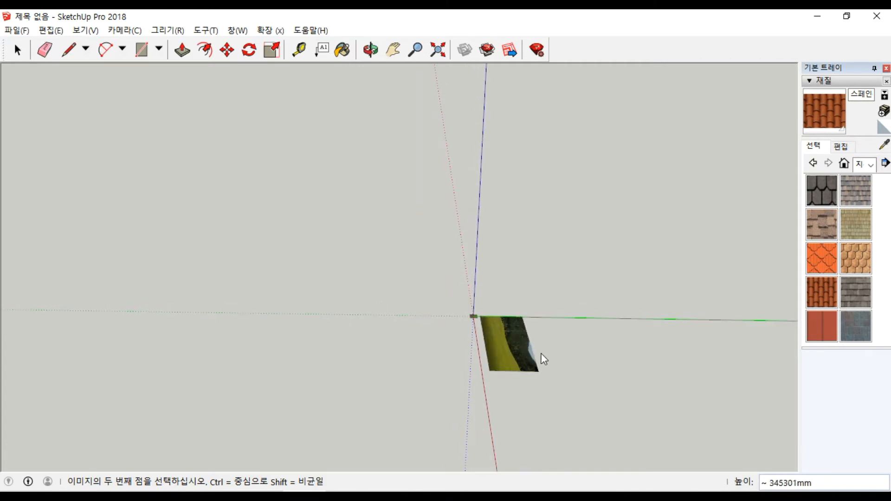
left_click(615, 385)
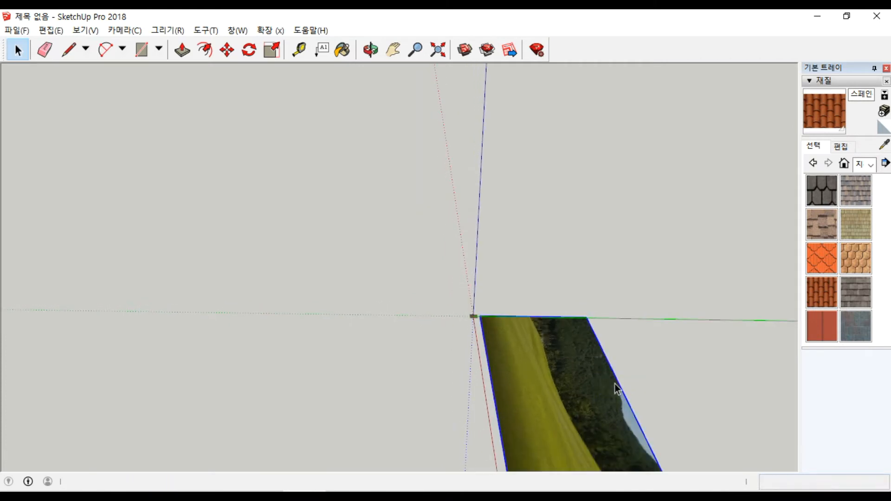
Rotate the landscape image 90° about the red axis from its corner nearest the origin so it stands upright.
scroll(486, 258, "down", 3)
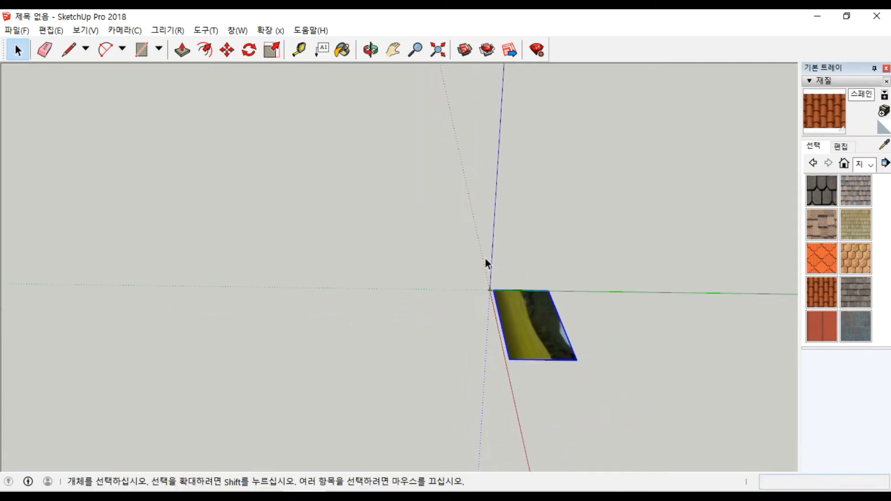
left_click(249, 50)
middle_click_drag(566, 370, 532, 295)
middle_click_drag(548, 326, 507, 302)
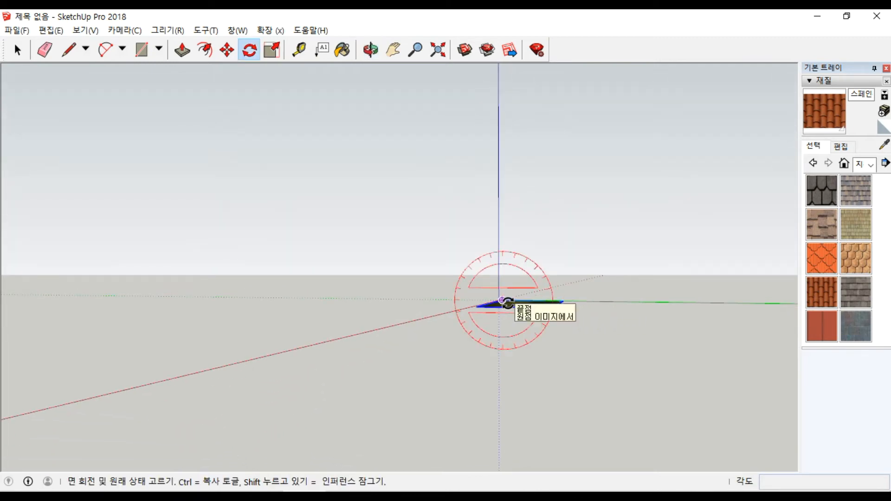
left_click_drag(511, 300, 531, 306)
left_click_drag(595, 306, 594, 304)
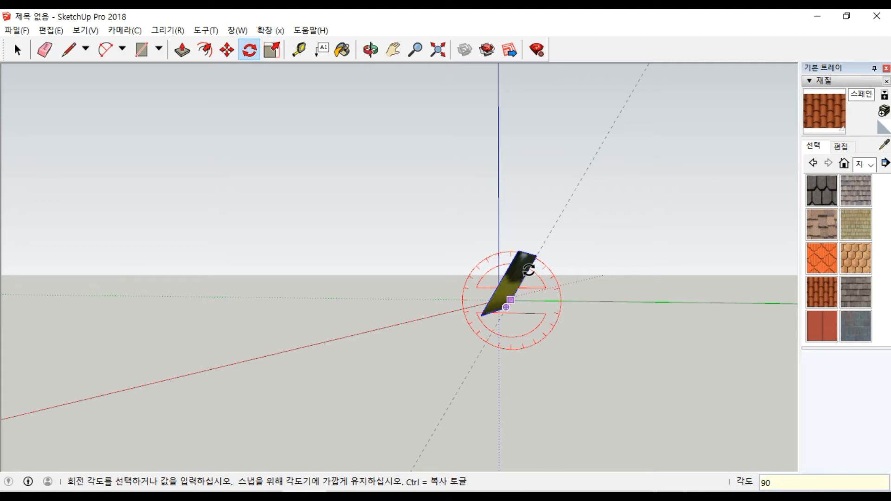
key("Return")
Move the upright landscape image by its lower corner about 108,800 mm so it spans behind the grass, house and car.
middle_click_drag(464, 282, 712, 351)
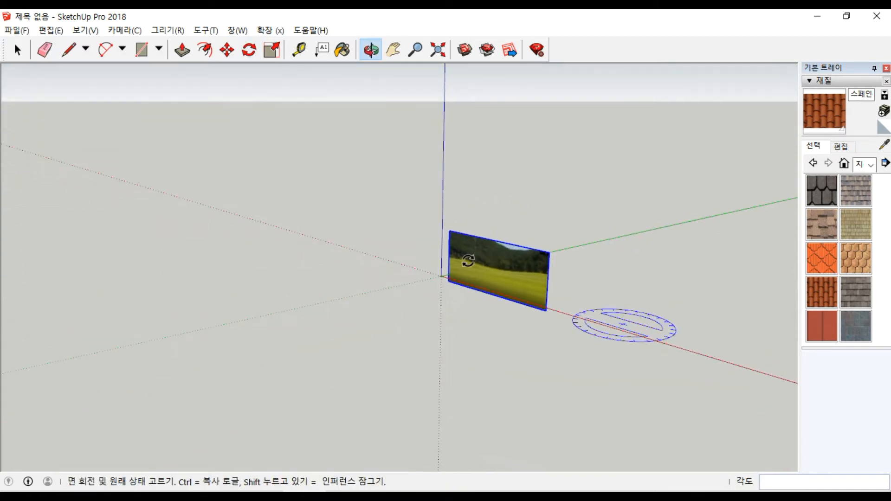
scroll(434, 261, "up", 3)
middle_click_drag(422, 350, 513, 324)
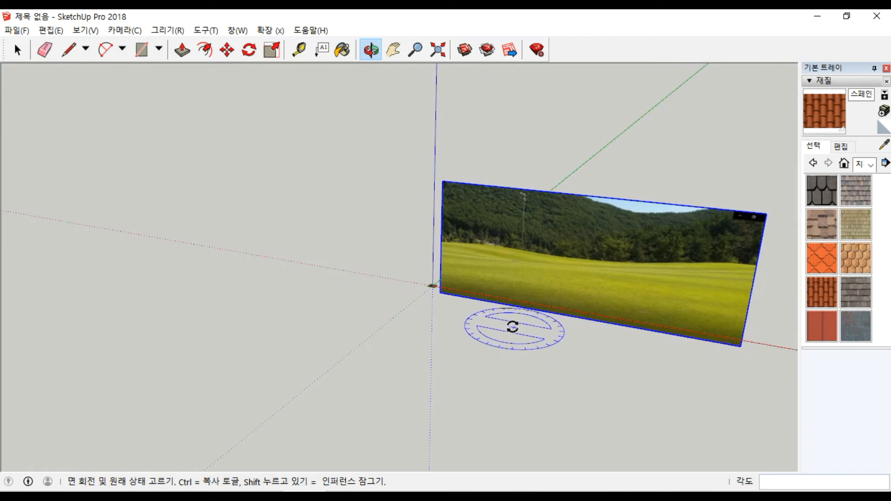
key("m")
scroll(430, 316, "up", 4)
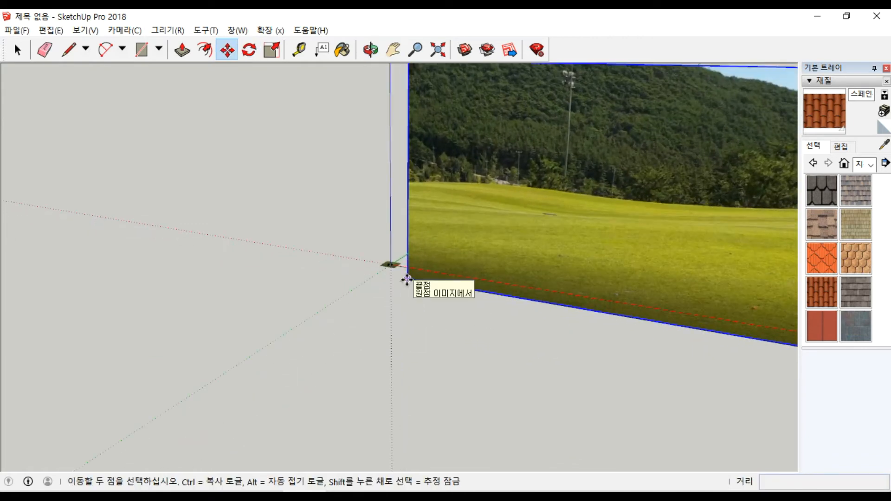
left_click(407, 279)
scroll(350, 265, "up", 4)
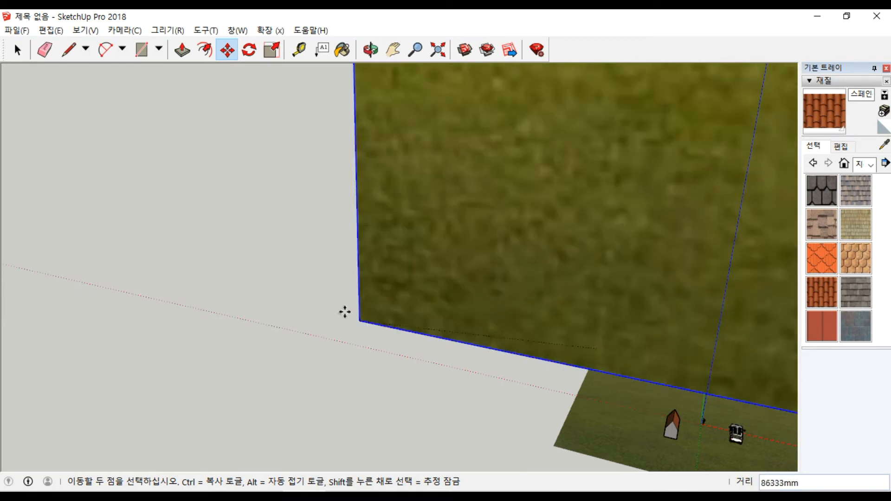
left_click(315, 298)
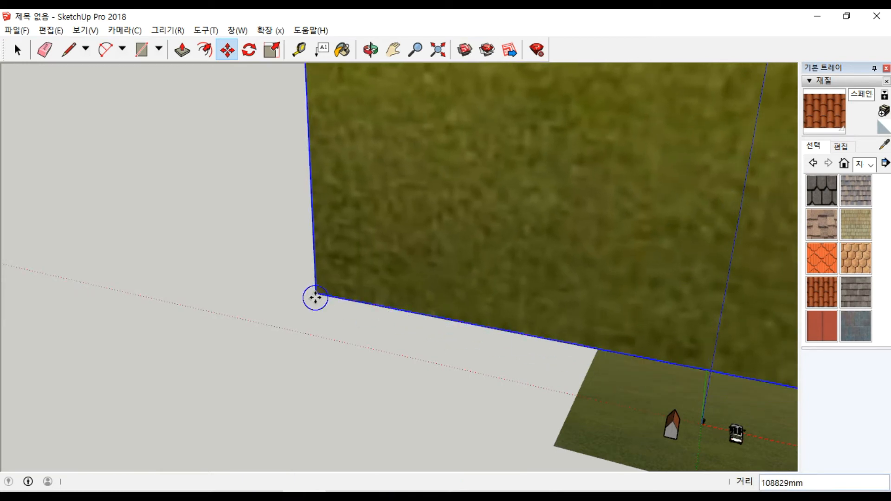
Scale the upright landscape image down uniformly from its upper corner to a factor of about 0.13 of its size.
key("space")
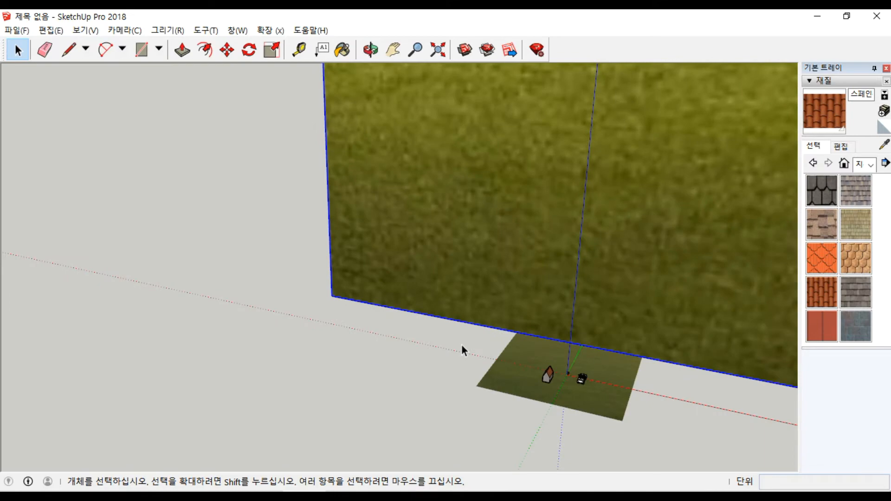
scroll(513, 279, "down", 3)
middle_click_drag(513, 278, 668, 249)
scroll(509, 288, "up", 12)
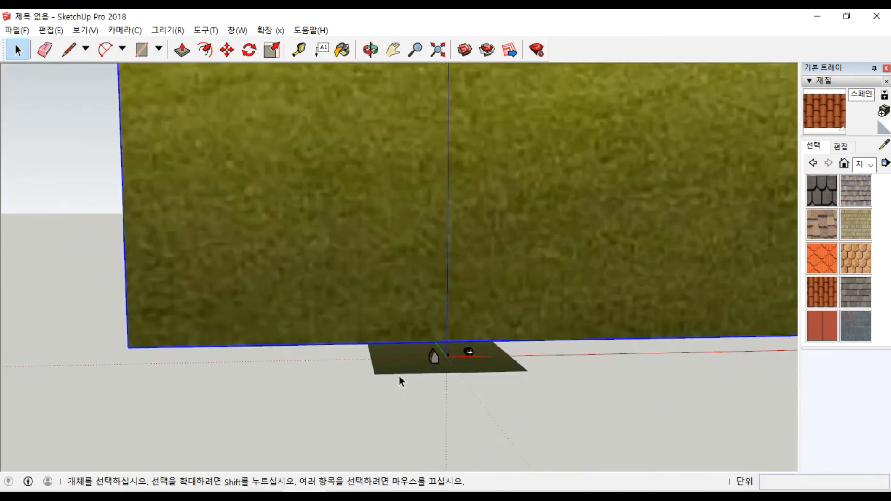
scroll(414, 340, "down", 10)
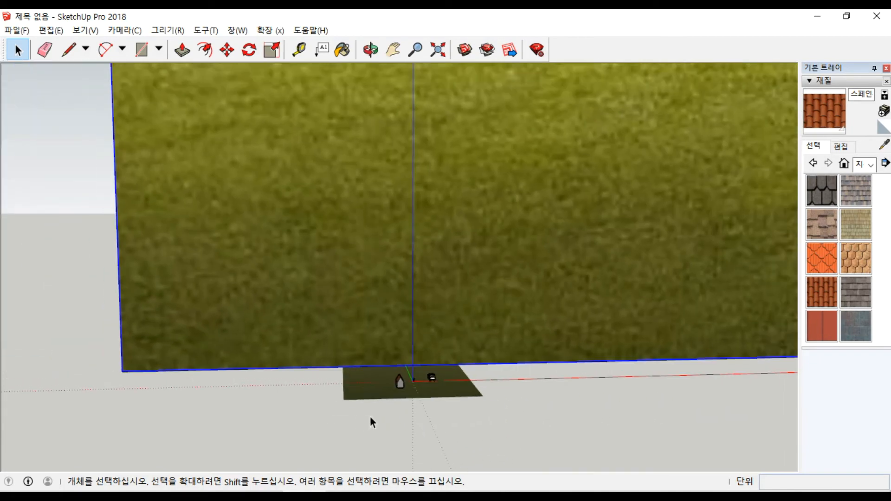
scroll(366, 420, "down", 7)
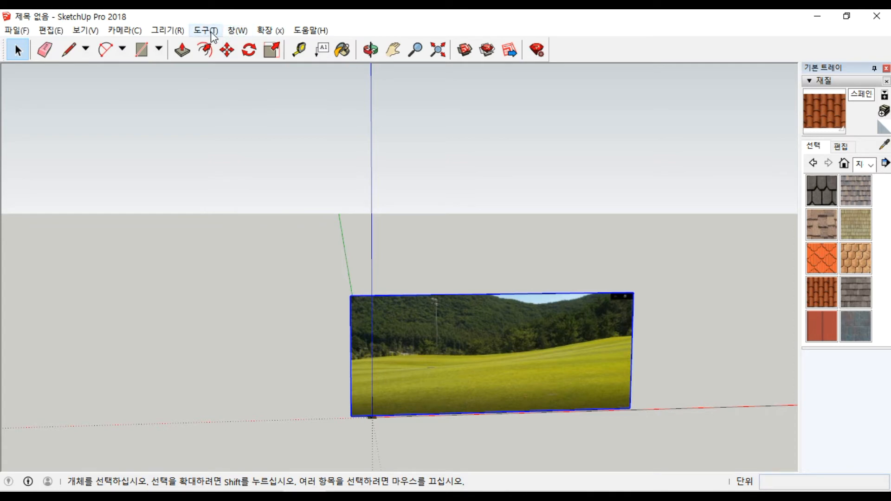
key("s")
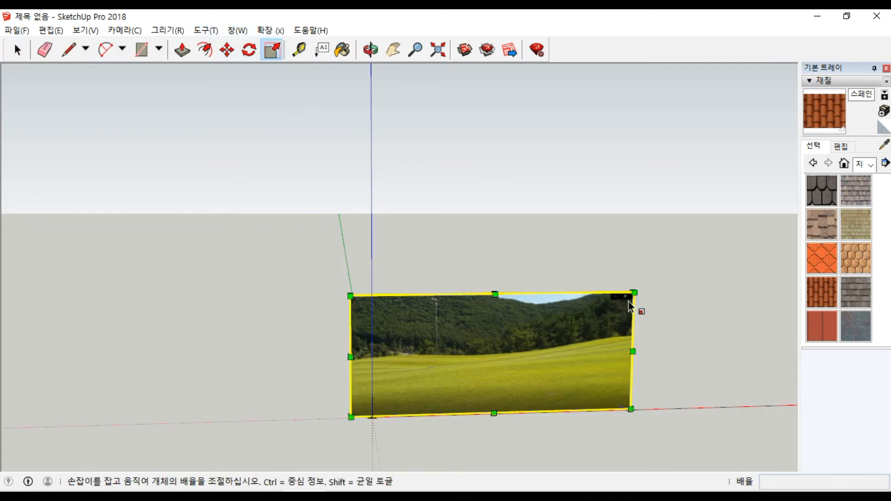
left_click_drag(634, 293, 391, 392)
scroll(402, 381, "up", 3)
scroll(444, 318, "down", 2)
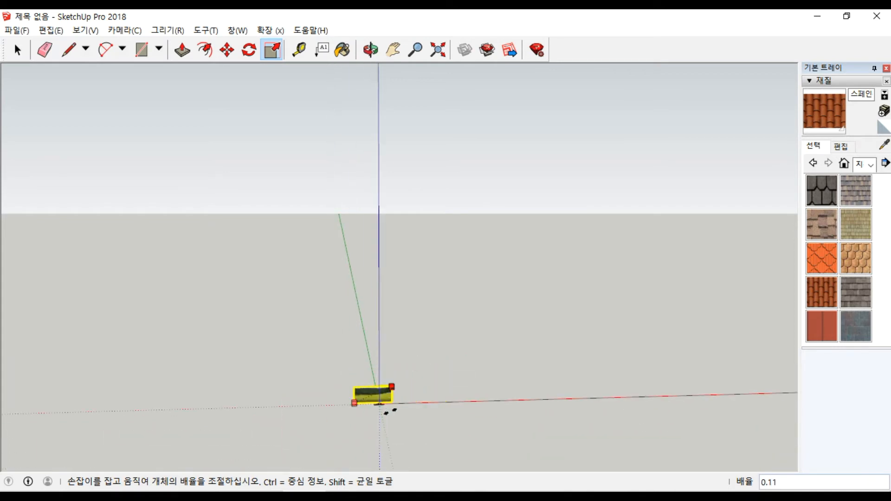
scroll(386, 413, "up", 5)
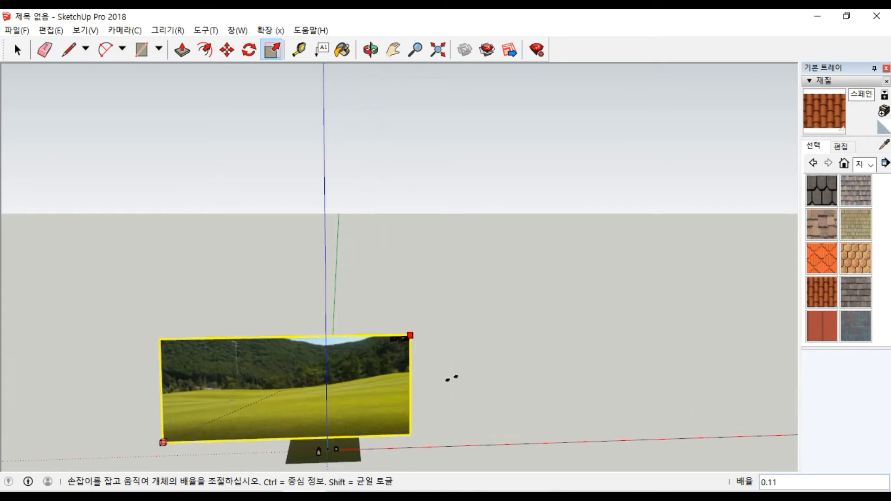
left_click_drag(450, 378, 473, 366)
left_click(473, 365)
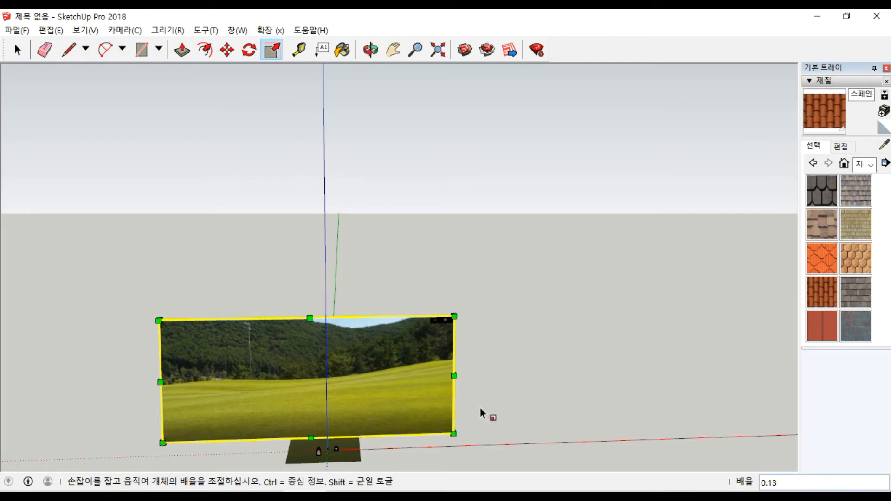
key("space")
left_click(498, 398)
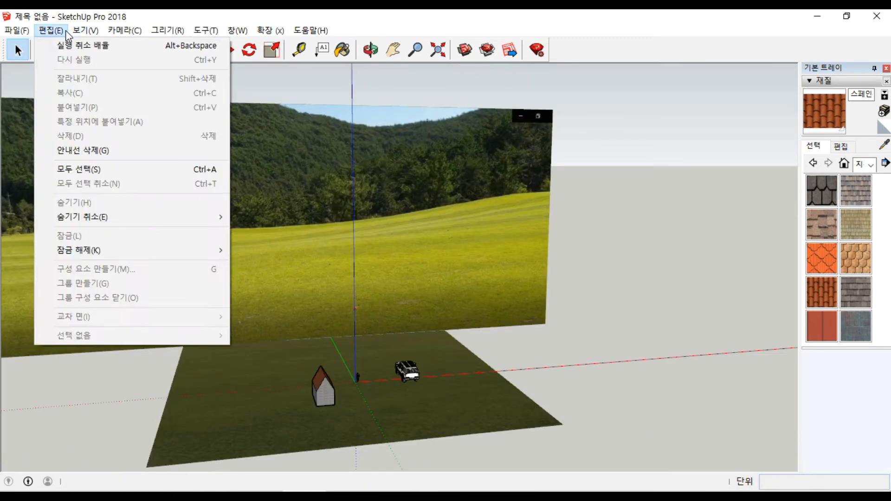
Hide the drawing axes in the house scene.
mouse_move(78, 35)
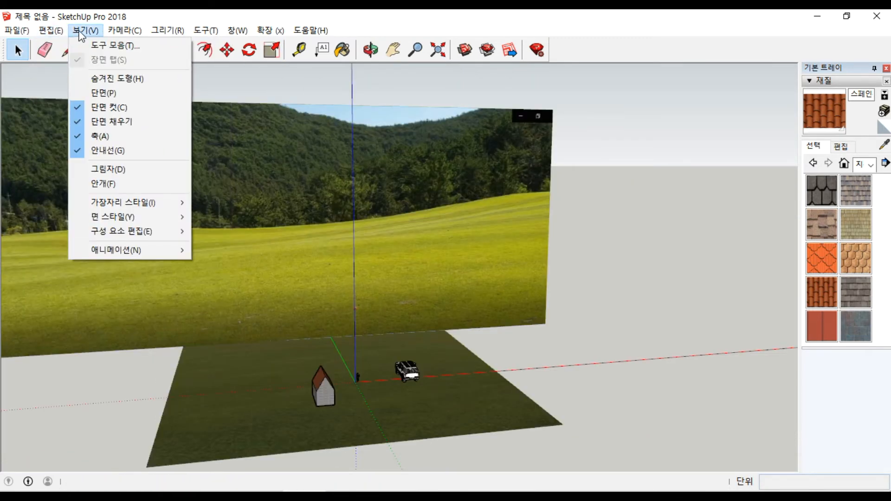
left_click(112, 136)
middle_click_drag(264, 307, 297, 302)
scroll(401, 415, "up", 5)
middle_click_drag(348, 438, 352, 319)
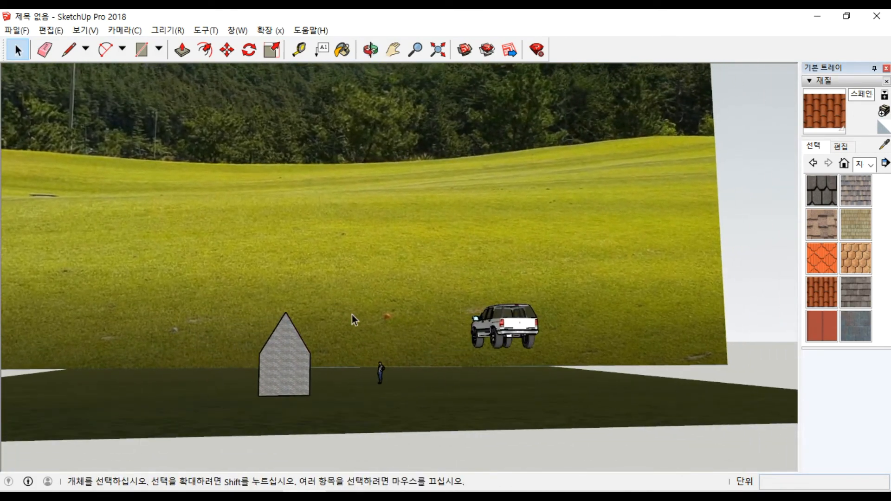
Move the floating car about 2,876 mm straight down so that its wheels stand on the grass image.
scroll(378, 369, "down", 3)
middle_click_drag(380, 372, 313, 393)
scroll(370, 368, "up", 4)
left_click(586, 364)
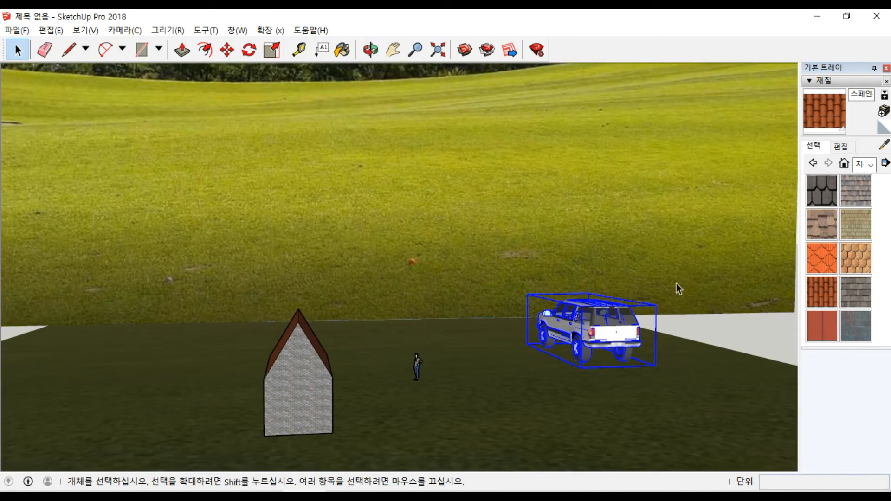
left_click(658, 274)
middle_click_drag(623, 345, 574, 346)
scroll(574, 346, "up", 3)
scroll(576, 349, "down", 4)
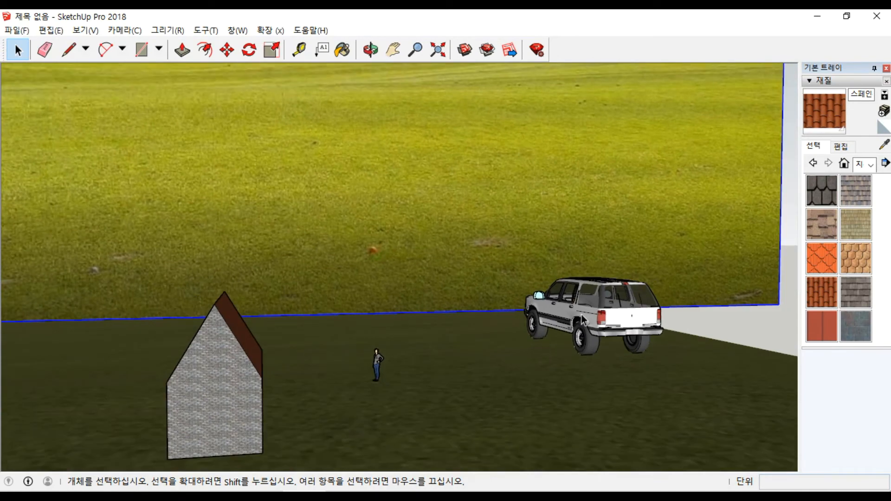
scroll(589, 356, "up", 3)
scroll(590, 353, "up", 2)
left_click(586, 355)
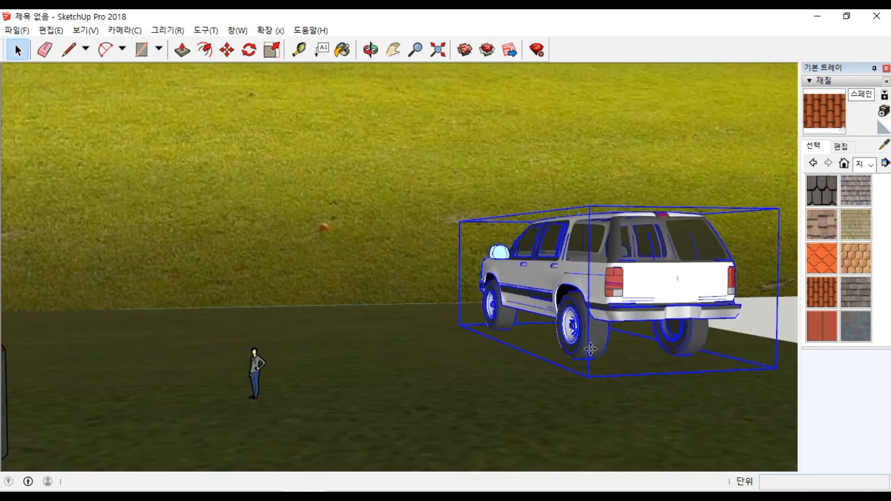
key("m")
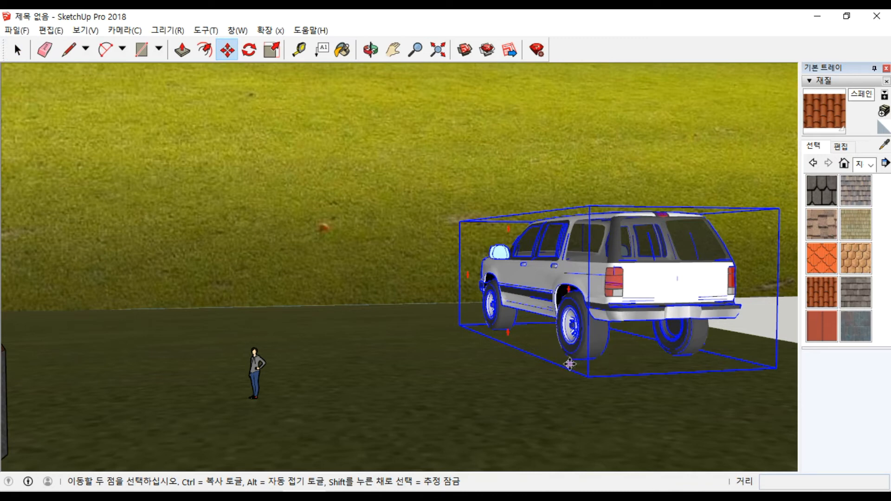
left_click(572, 357)
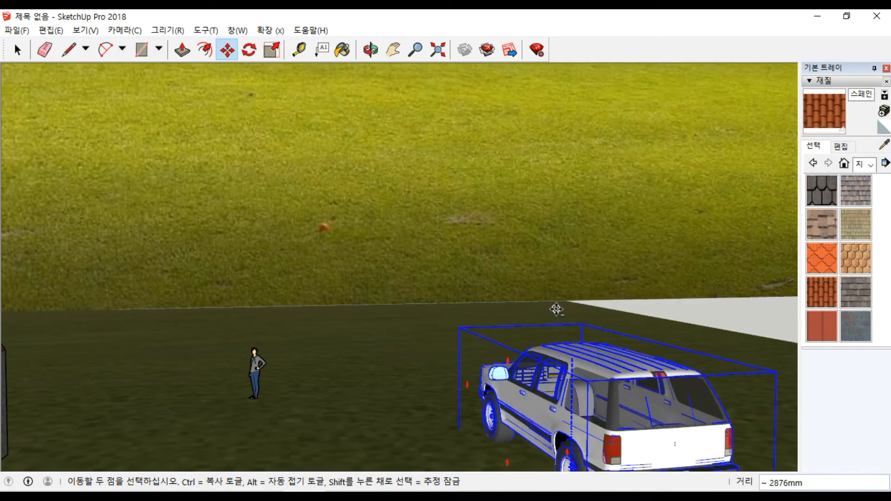
scroll(511, 123, "down", 3)
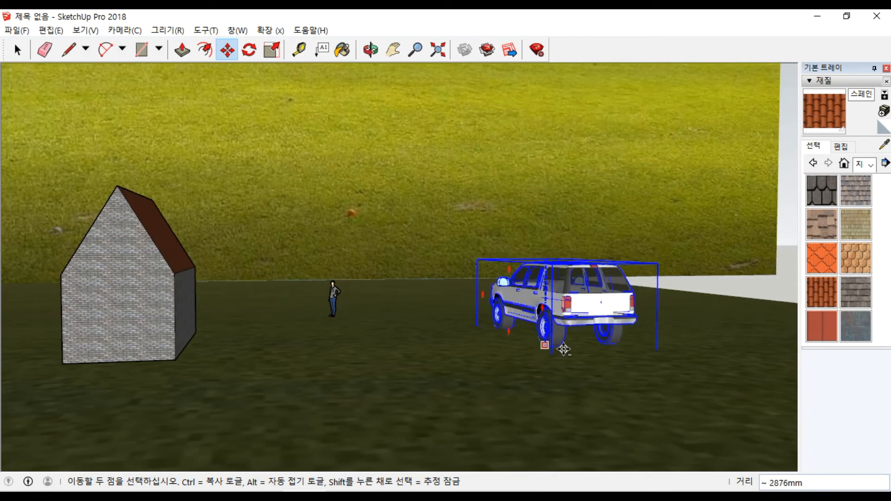
left_click(563, 364)
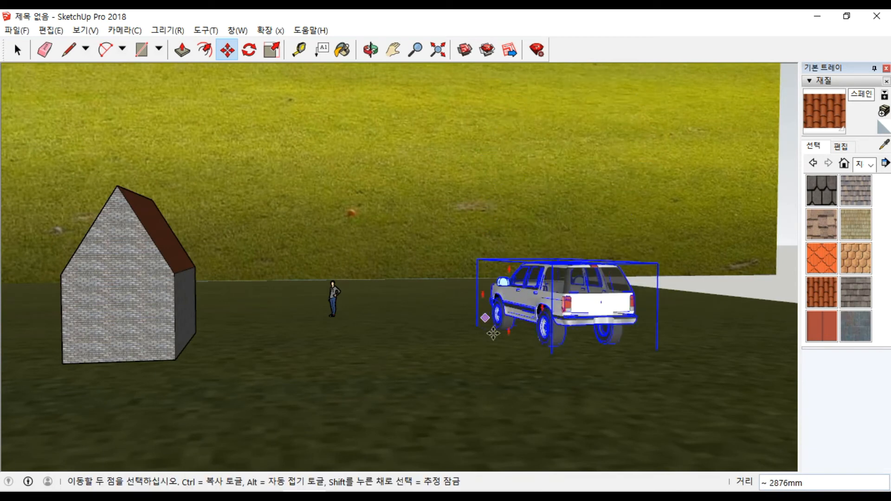
key("space")
Examine the house, car and landscape scene from several angles, then the green plot and components in the 집그리기 기본 model.
left_click(483, 334)
scroll(483, 354, "down", 2)
middle_click_drag(484, 356, 341, 349)
scroll(351, 385, "down", 3)
middle_click_drag(354, 383, 433, 396)
scroll(434, 396, "down", 2)
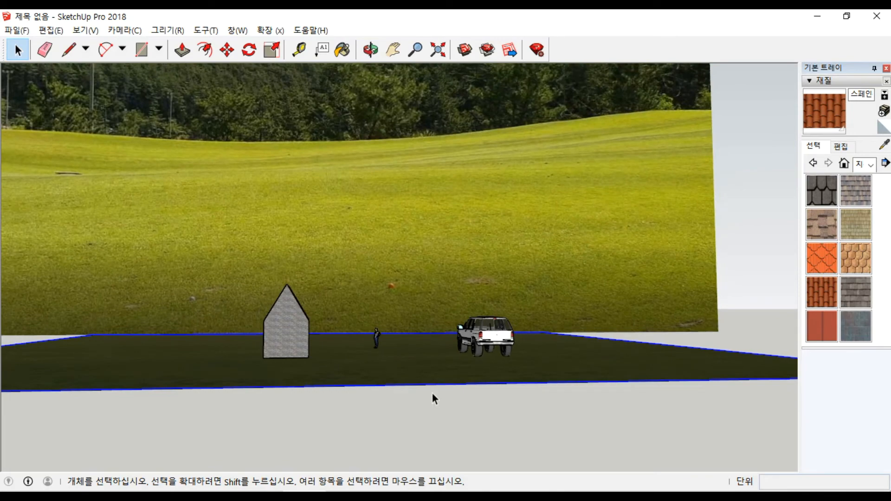
scroll(380, 348, "down", 2)
middle_click_drag(380, 348, 297, 274)
scroll(297, 274, "up", 3)
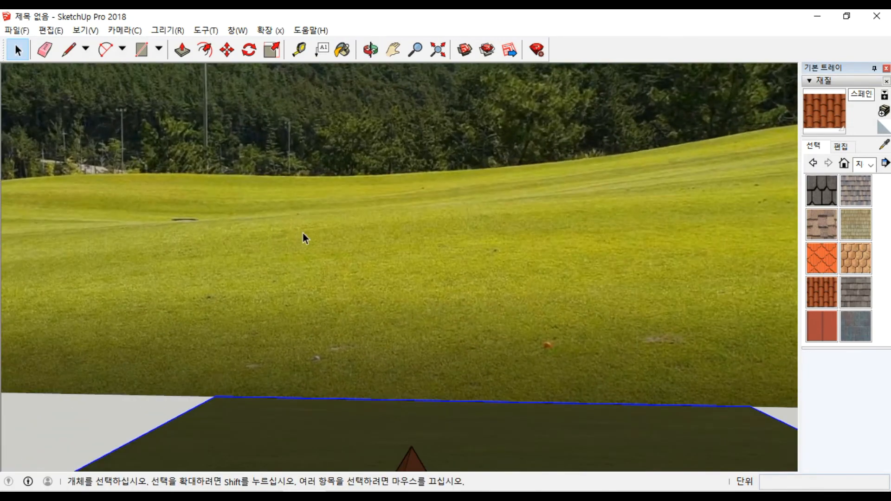
scroll(302, 234, "down", 2)
left_click(214, 453)
middle_click_drag(347, 297, 282, 340)
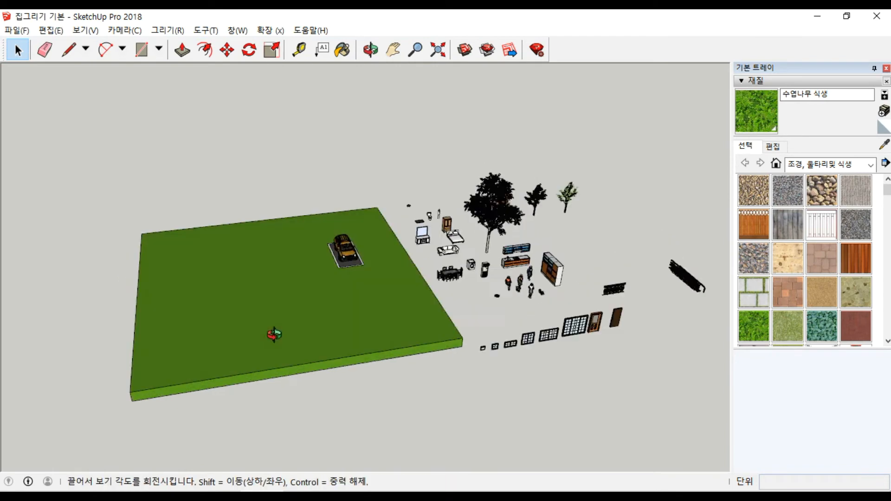
scroll(481, 299, "up", 1)
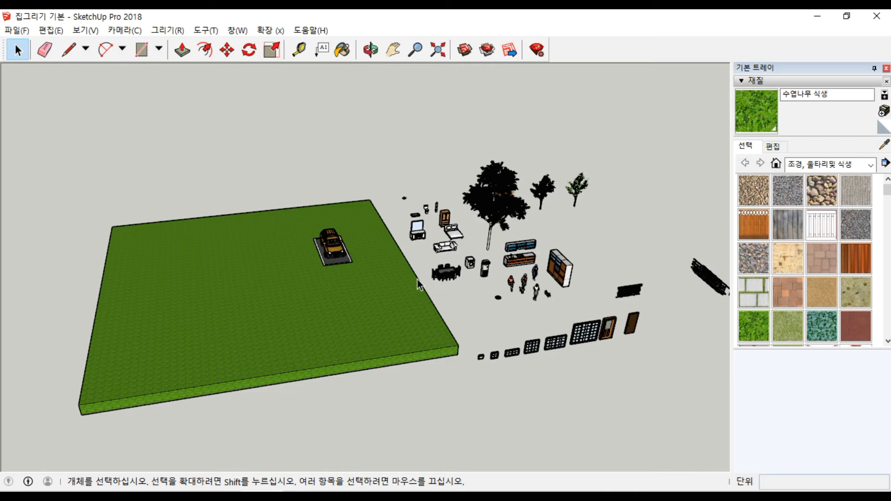
scroll(403, 314, "down", 3)
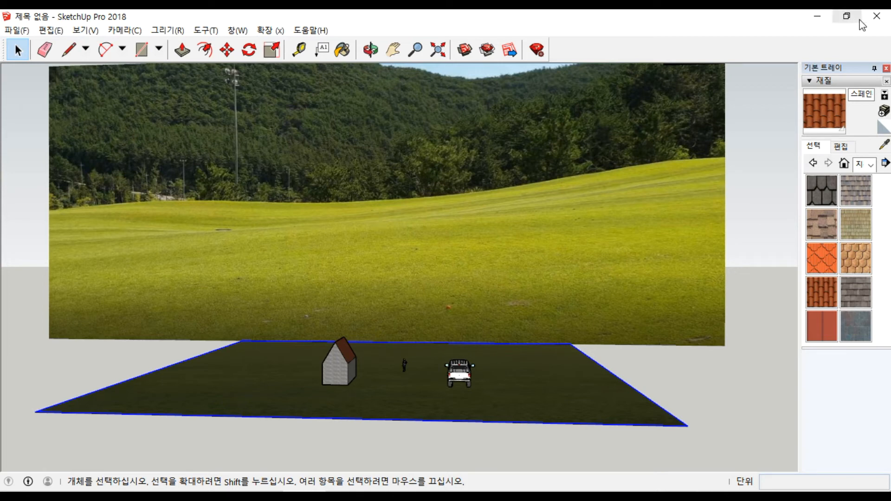
Close the untitled house scene and the 집그리기 기본 model, saving the changes to both.
left_click(885, 19)
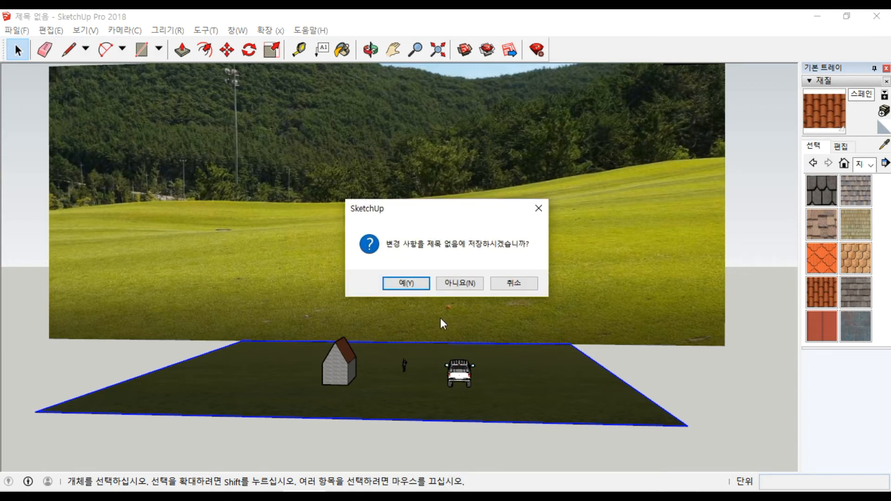
left_click(405, 285)
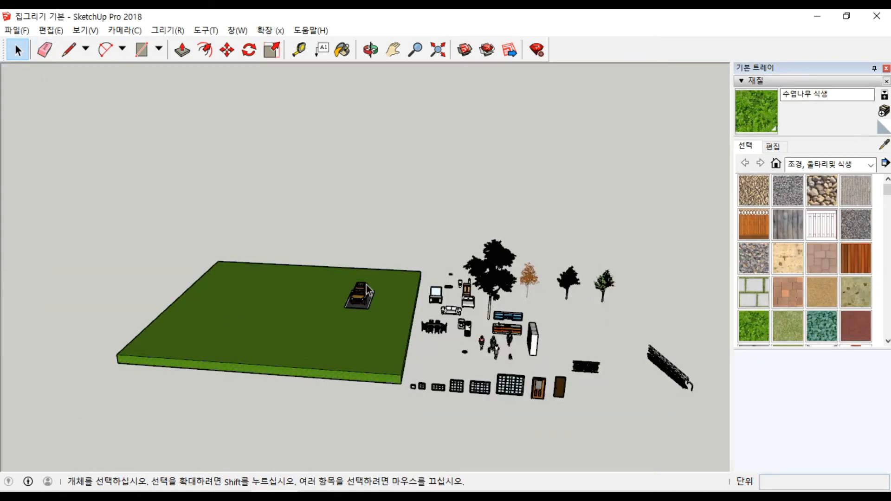
middle_click_drag(366, 285, 400, 322)
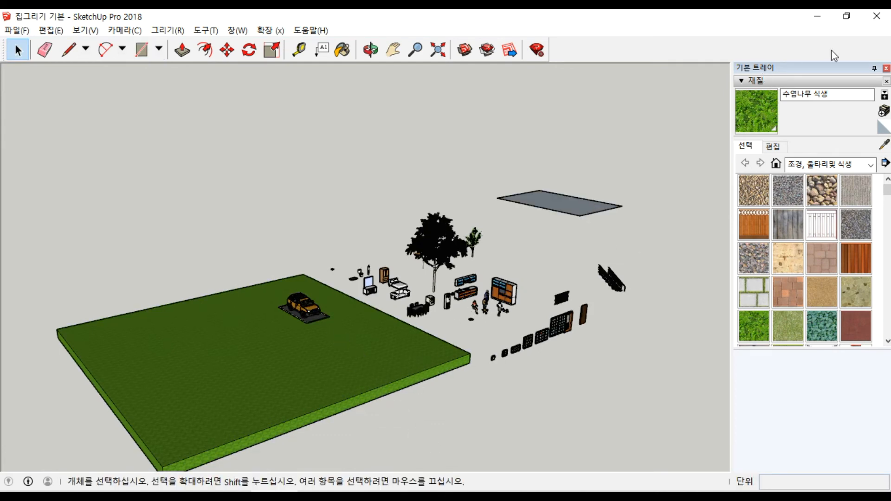
left_click(881, 20)
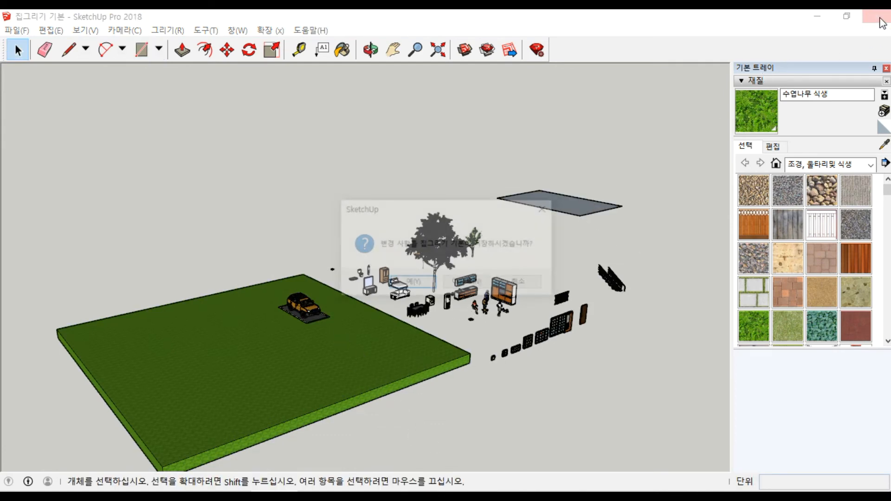
left_click(417, 285)
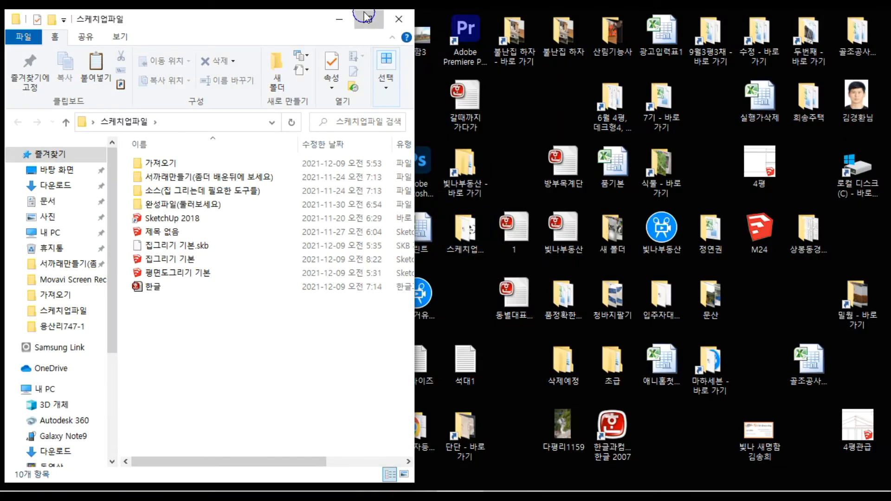
Rename the backup file 집그리기 기본.skb in the 스케치업파일 folder with the .skp extension, accepting the name 집그리기 기본 (2).skp.
left_click(368, 18)
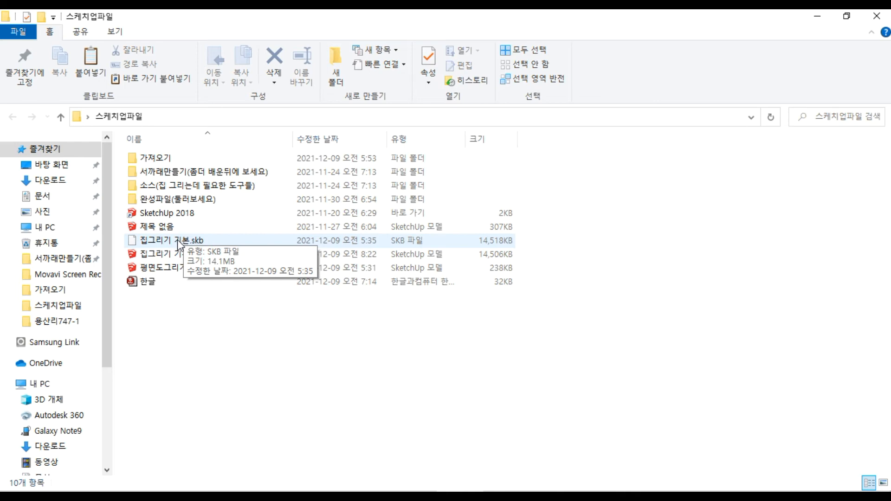
left_click(178, 241)
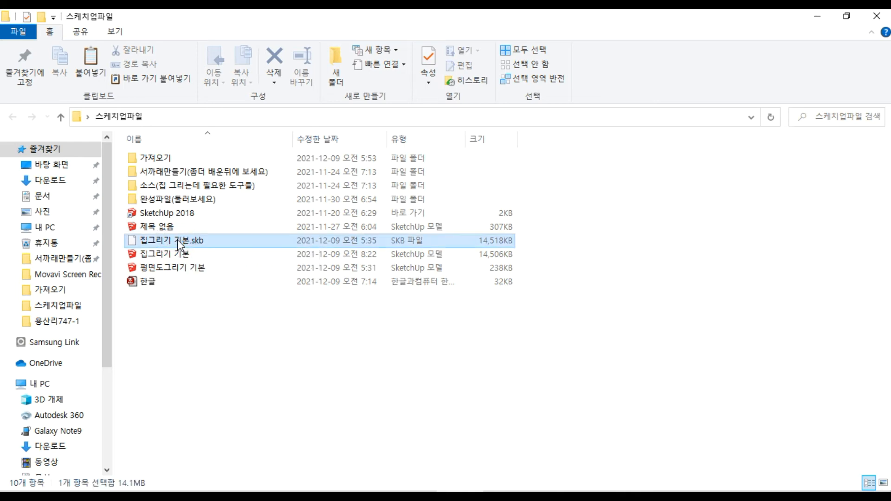
right_click(178, 239)
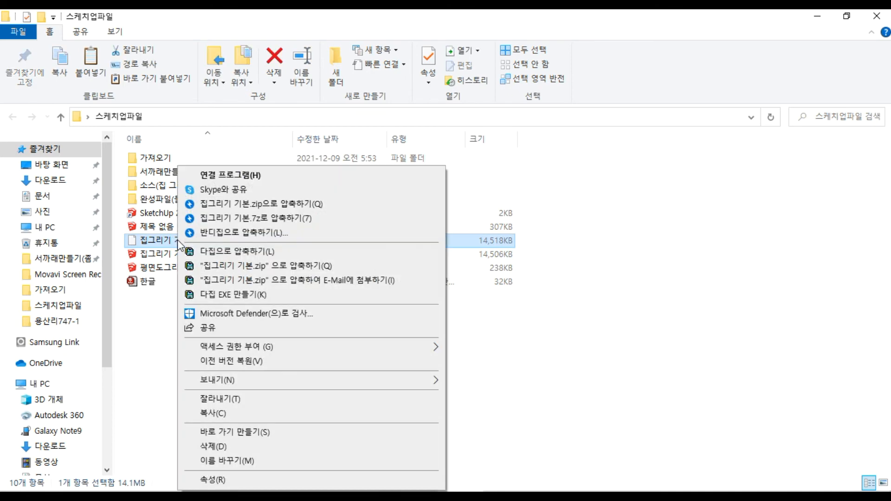
left_click(230, 461)
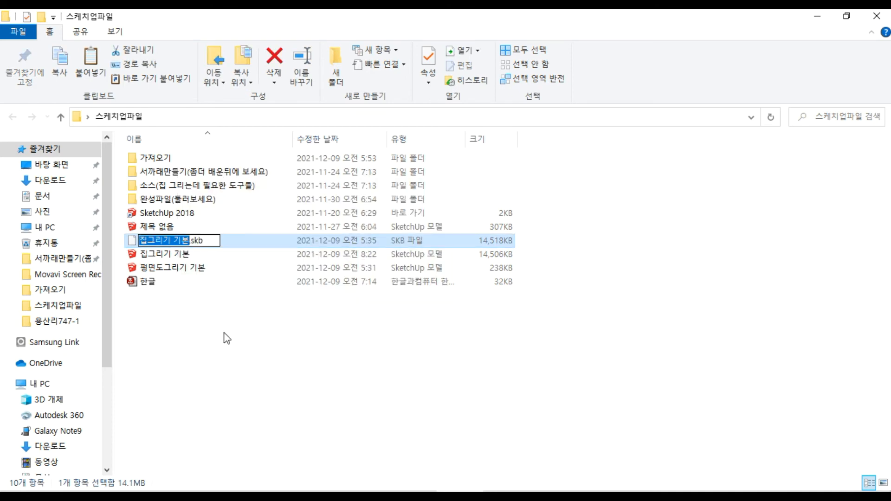
left_click(209, 241)
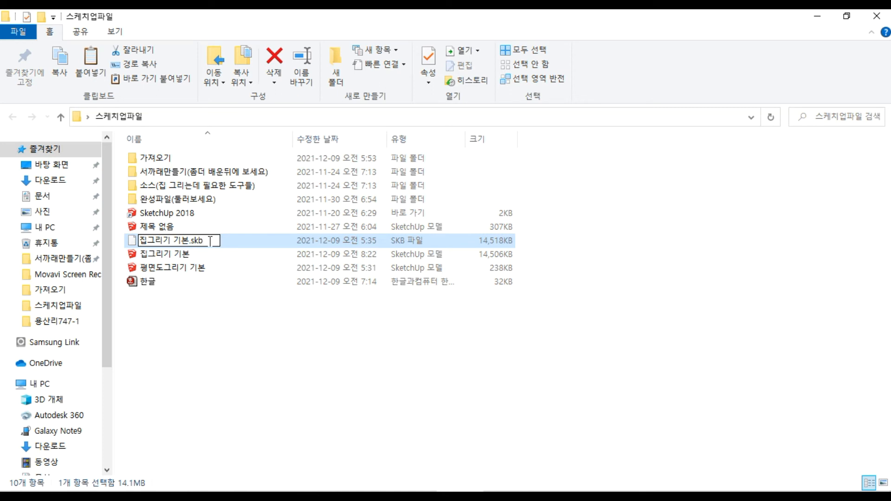
key("BackSpace")
key("Return")
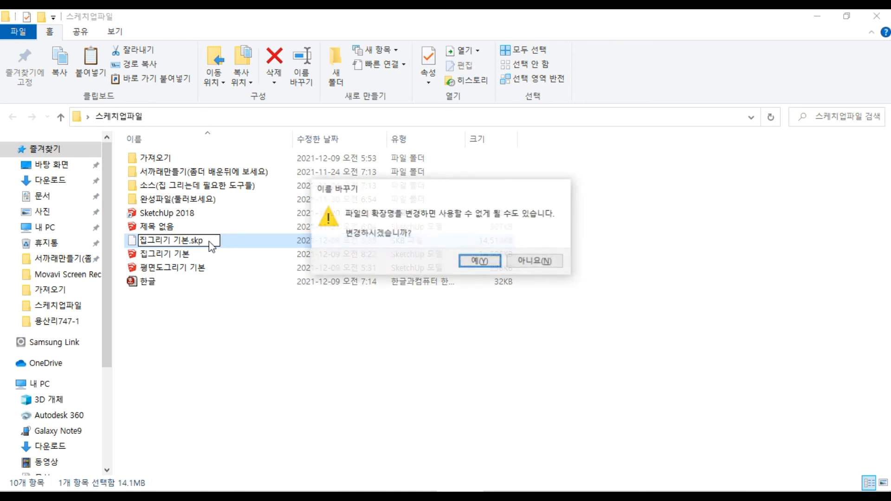
left_click(481, 263)
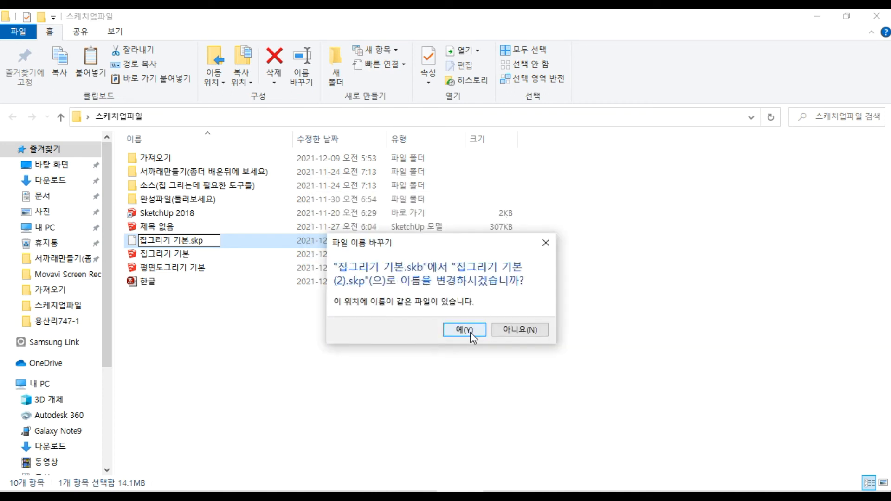
left_click(471, 334)
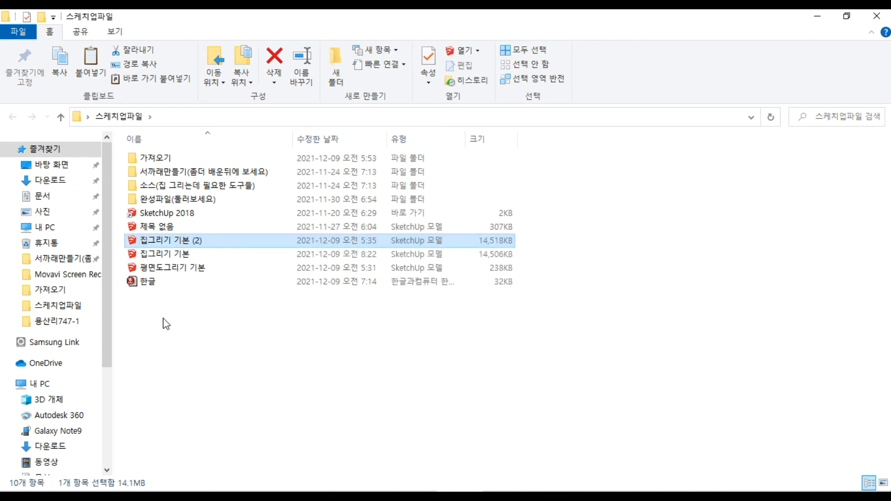
Open the recovered 집그리기 기본 (2) model, examine its green plot, car and components from another angle, and close it.
double_click(173, 241)
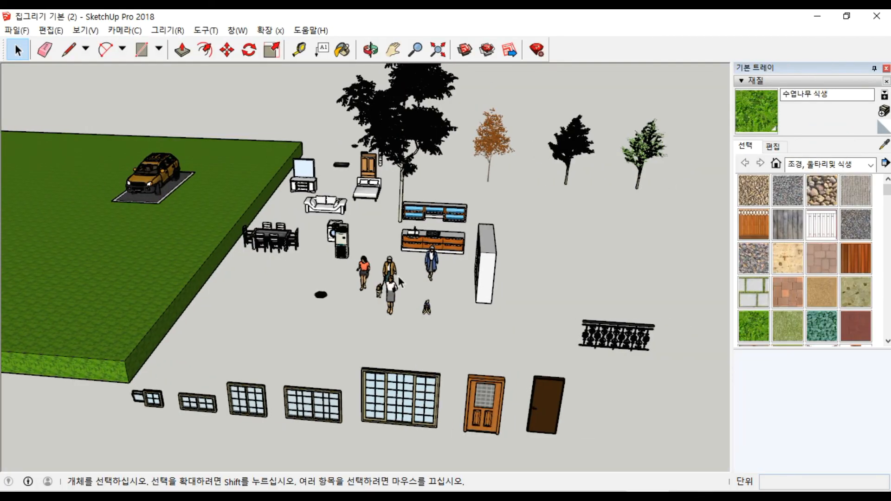
scroll(561, 294, "down", 5)
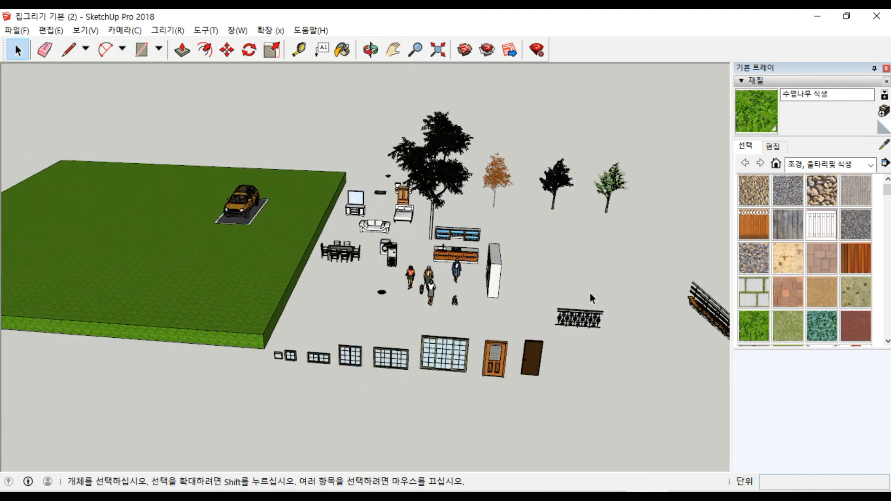
middle_click_drag(334, 301, 356, 231)
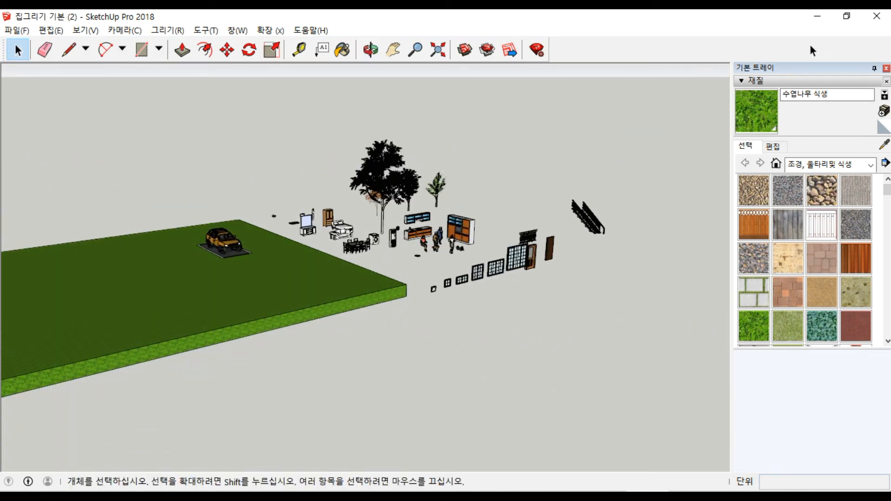
left_click(877, 16)
Open the 집그리기 기본 model and bring the separate grey rectangle beyond the components into view.
double_click(183, 258)
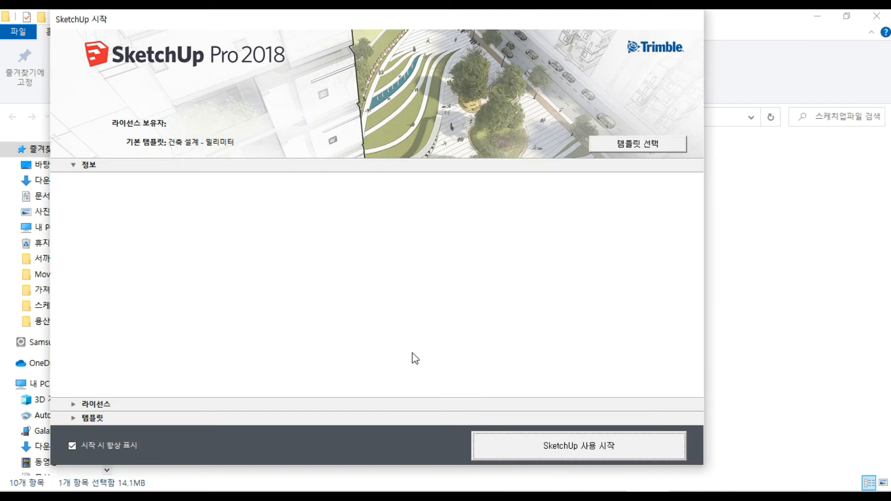
left_click(567, 444)
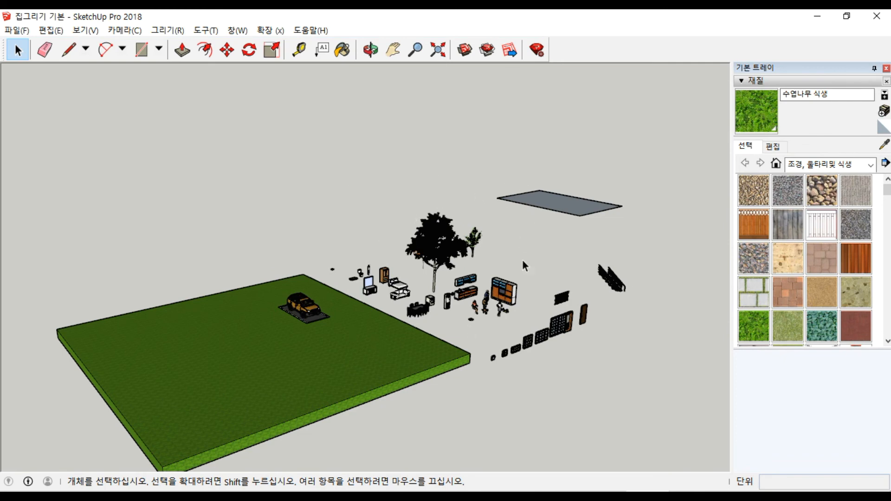
middle_click_drag(452, 317, 399, 340)
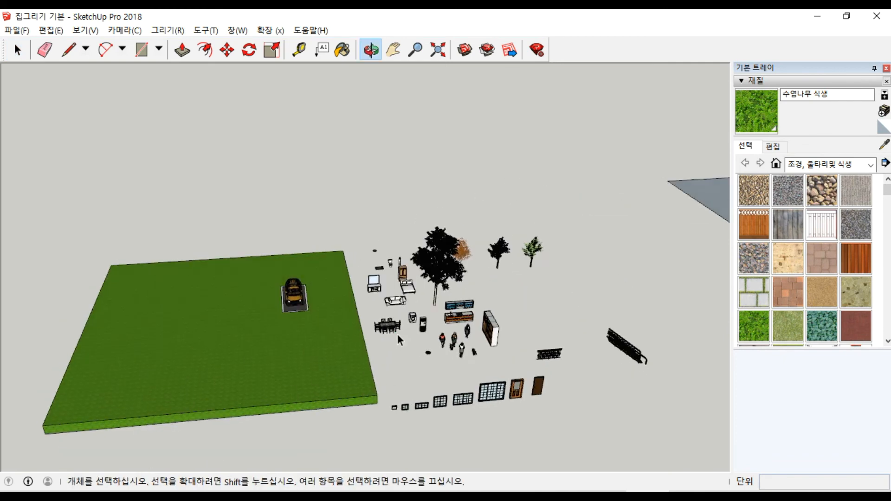
scroll(399, 340, "down", 5)
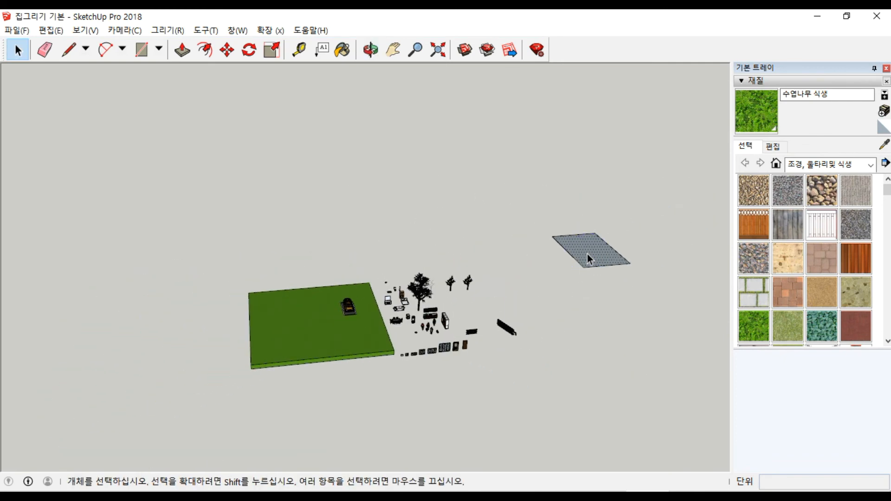
Push/Pull the separate grey rectangle up about 10,402 mm and close the 집그리기 기본 model, saving the change.
key("p")
left_click(588, 259)
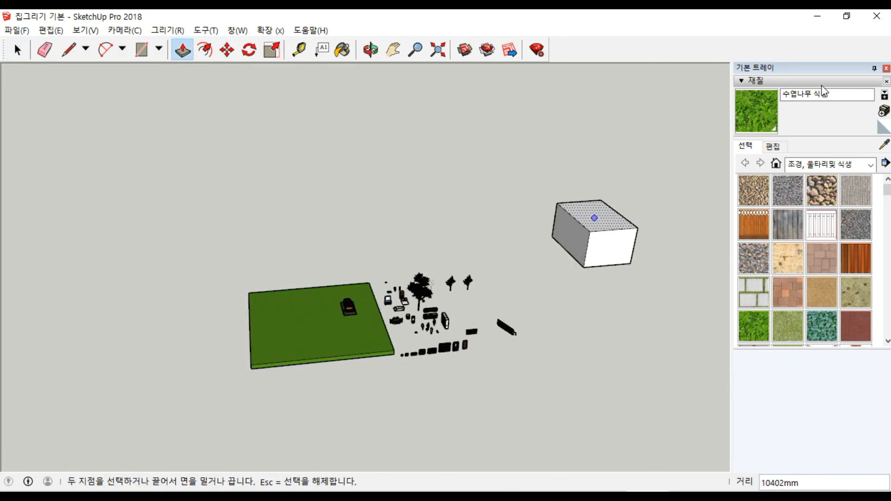
left_click(877, 16)
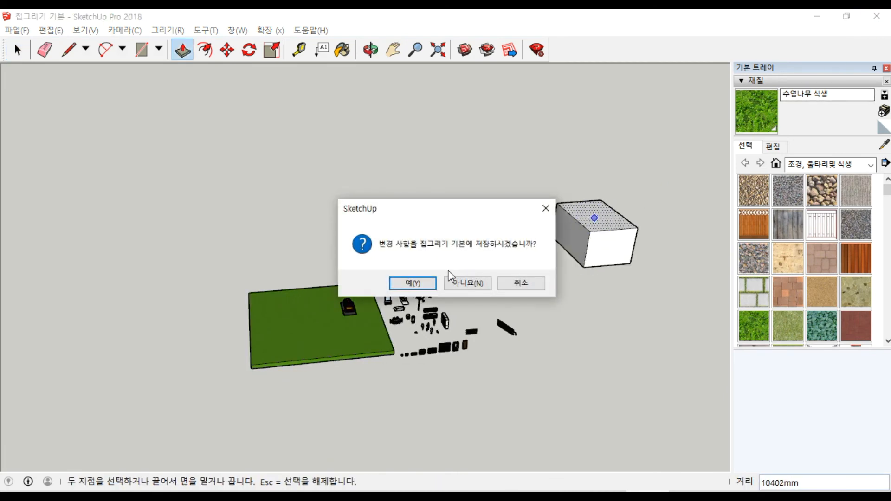
left_click(424, 286)
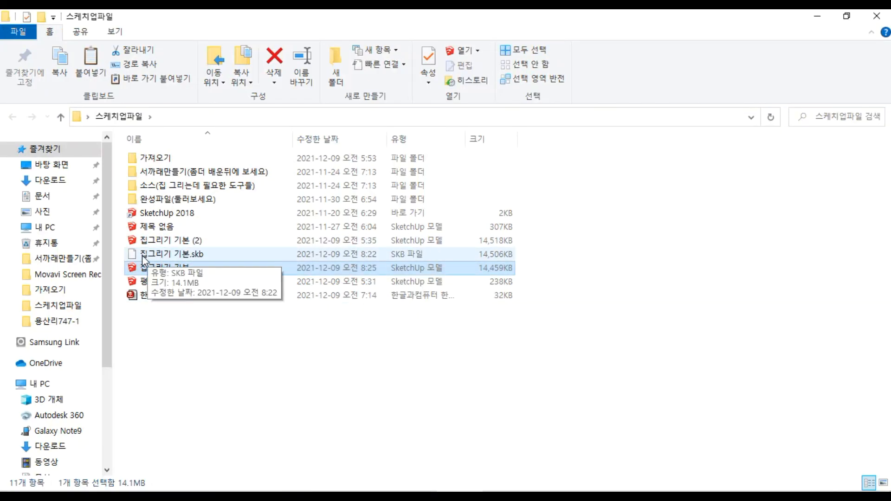
Delete the 집그리기 기본.skb backup and the 집그리기 기본 (2) model from the 스케치업파일 folder.
left_click(198, 254)
left_click(195, 254)
left_click(200, 296)
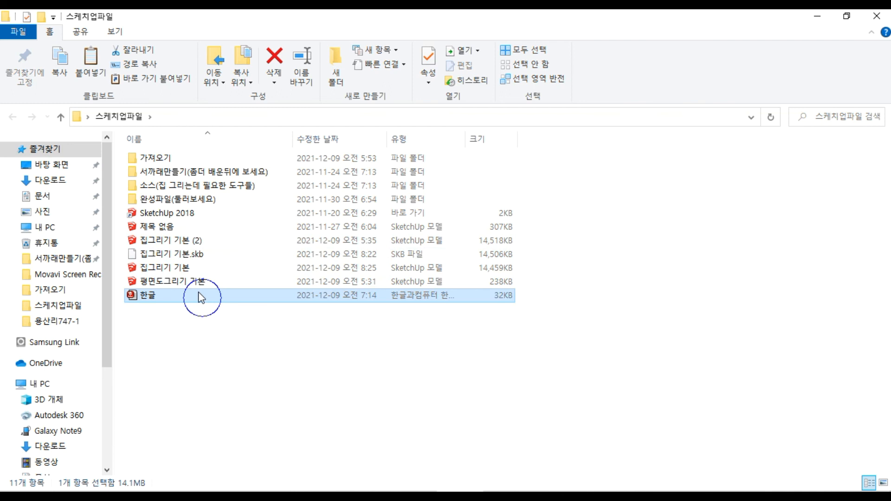
left_click(191, 258)
left_click(191, 240, "ctrl")
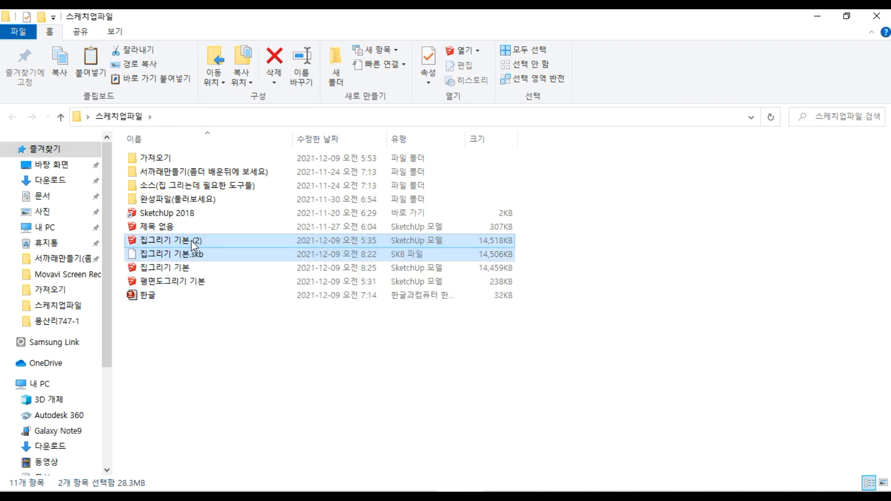
key("Delete")
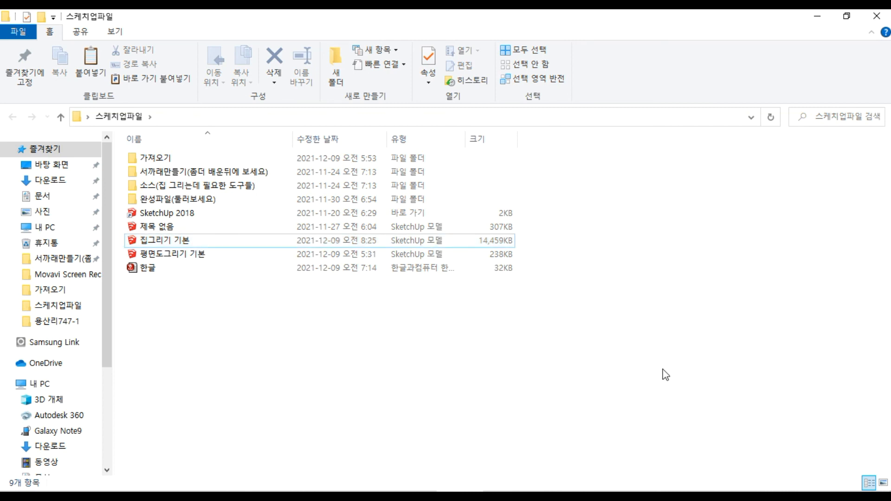